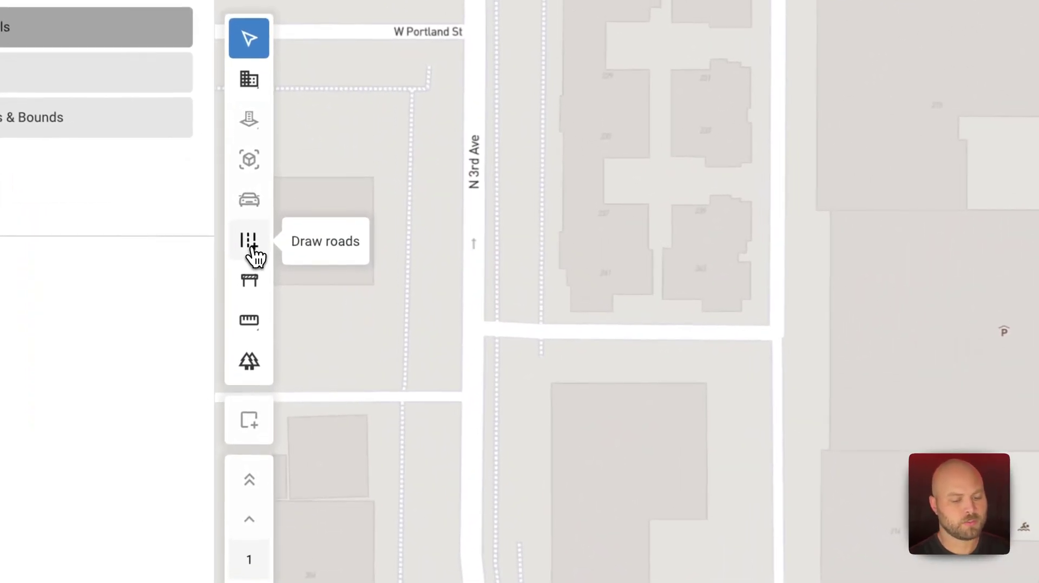
Step: Draw a closed road loop from W Portland St to W Roosevelt St, enclosing 2.34 acres
click(252, 252)
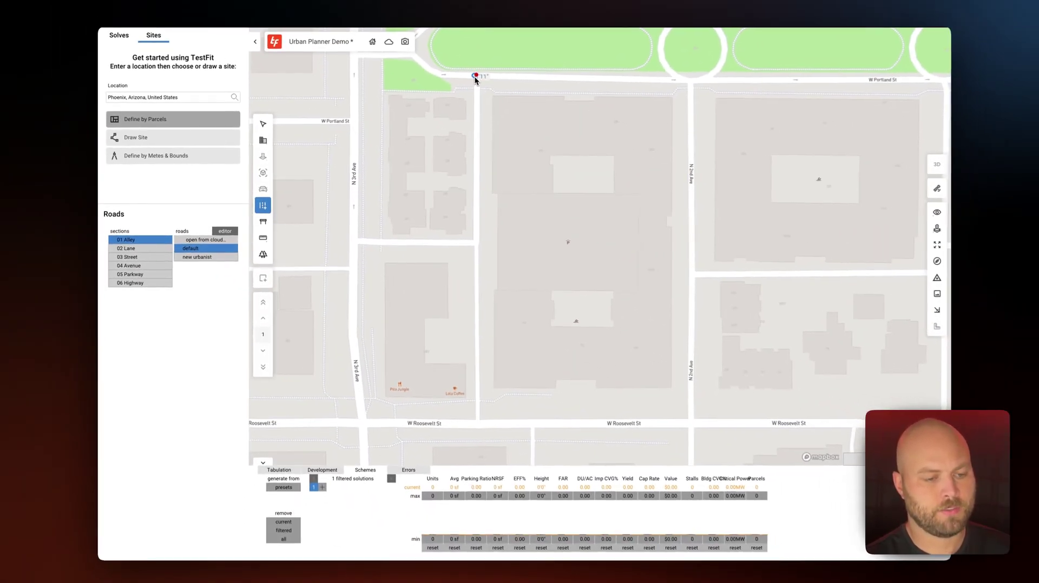
click(493, 67)
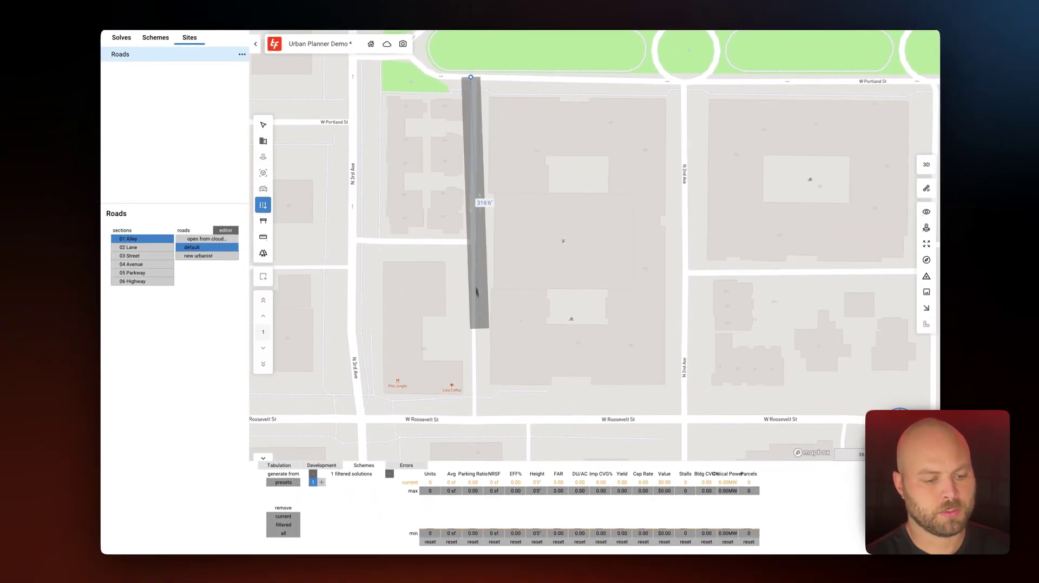
click(472, 422)
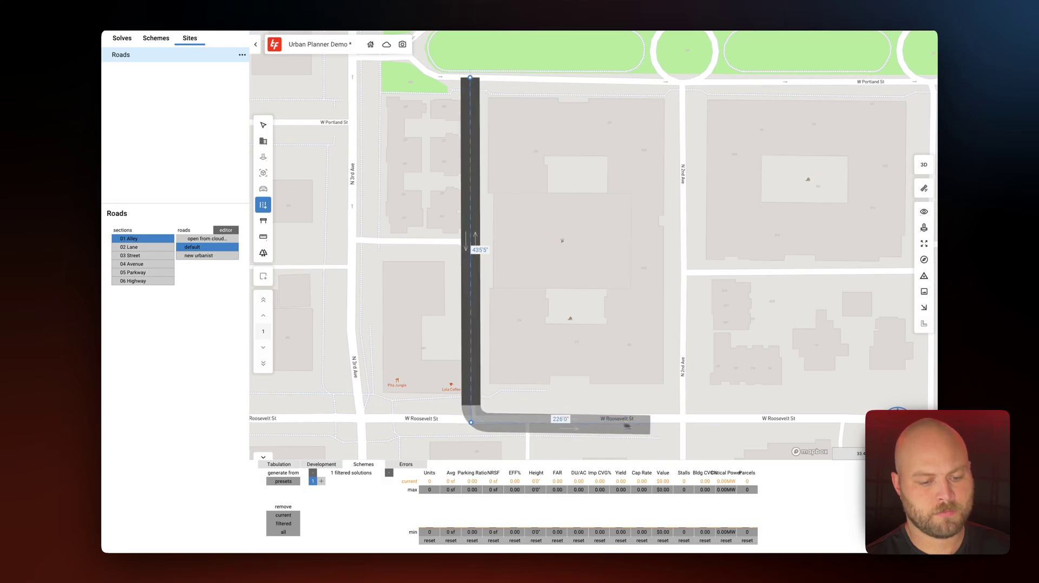
click(691, 422)
click(686, 81)
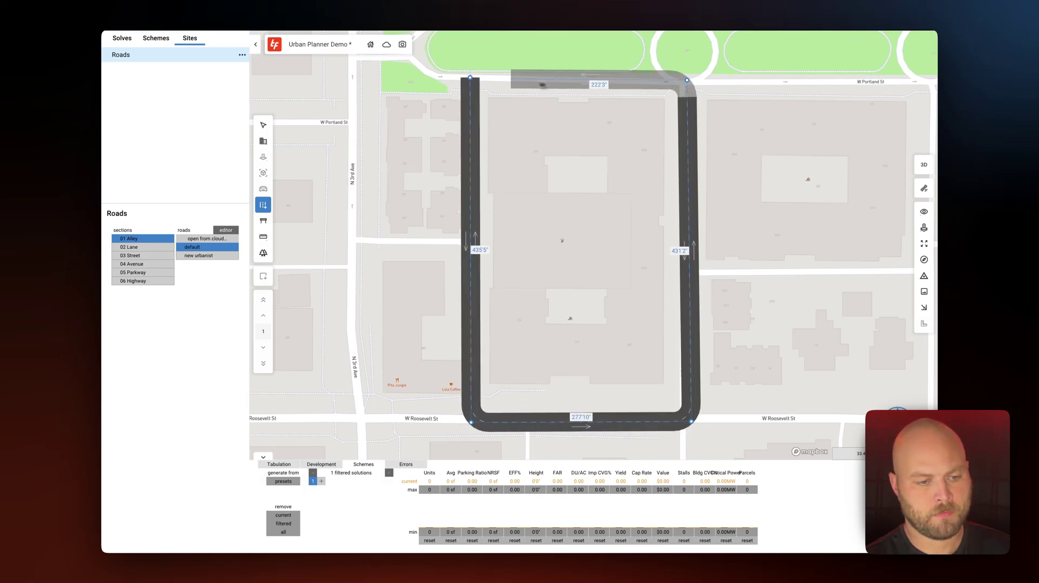
click(471, 77)
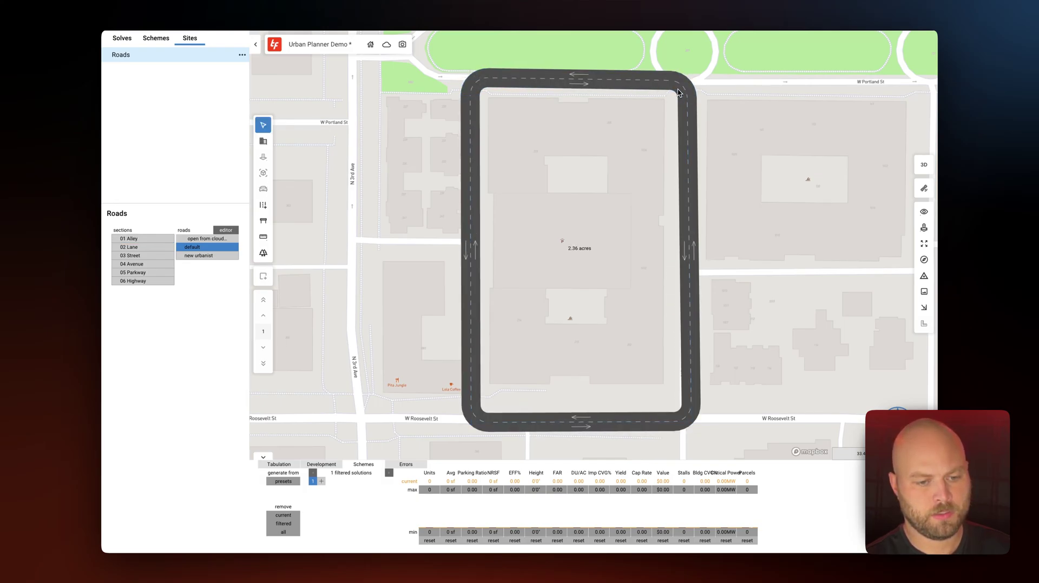
drag(691, 422, 687, 423)
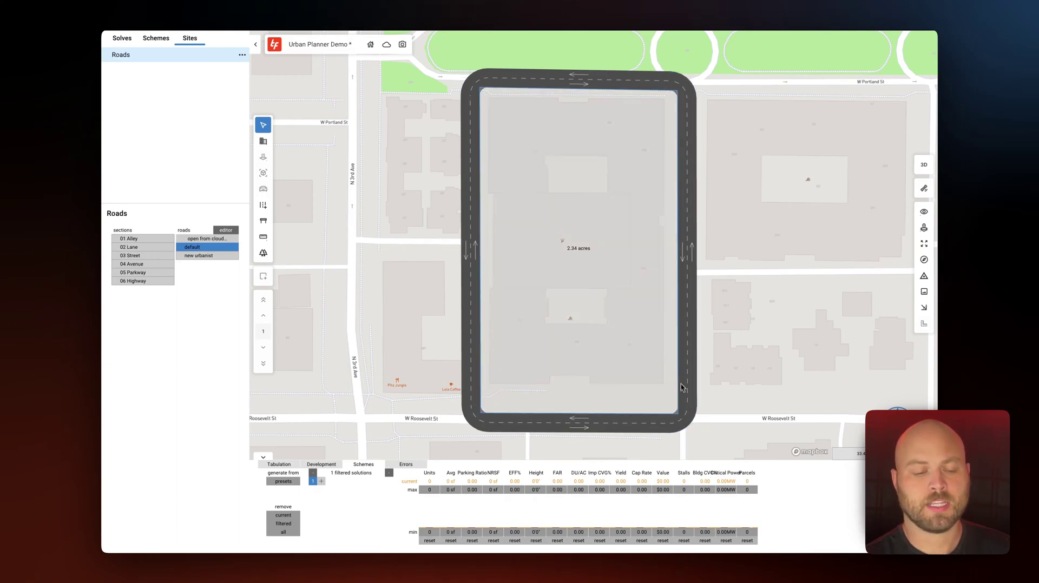
Step: Create Site A from the enclosed block and solve it with the Basic preset (89,062 sf Retail)
click(574, 263)
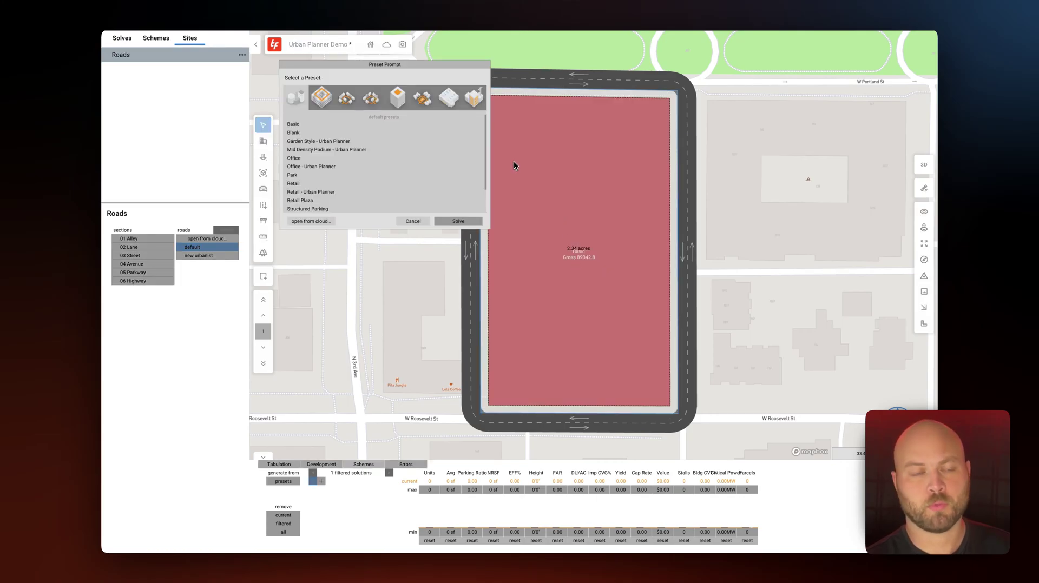
click(347, 131)
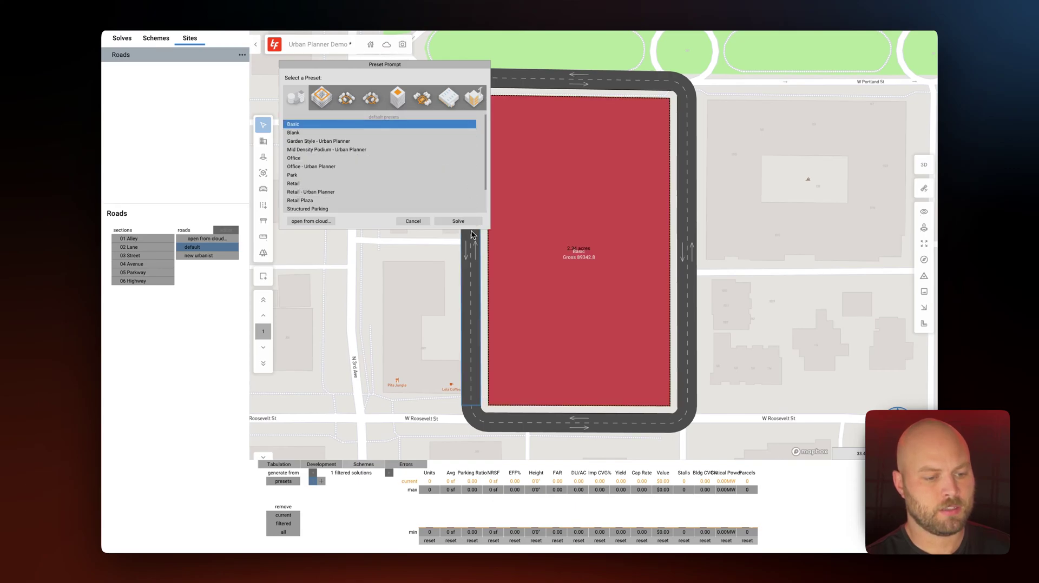
click(457, 222)
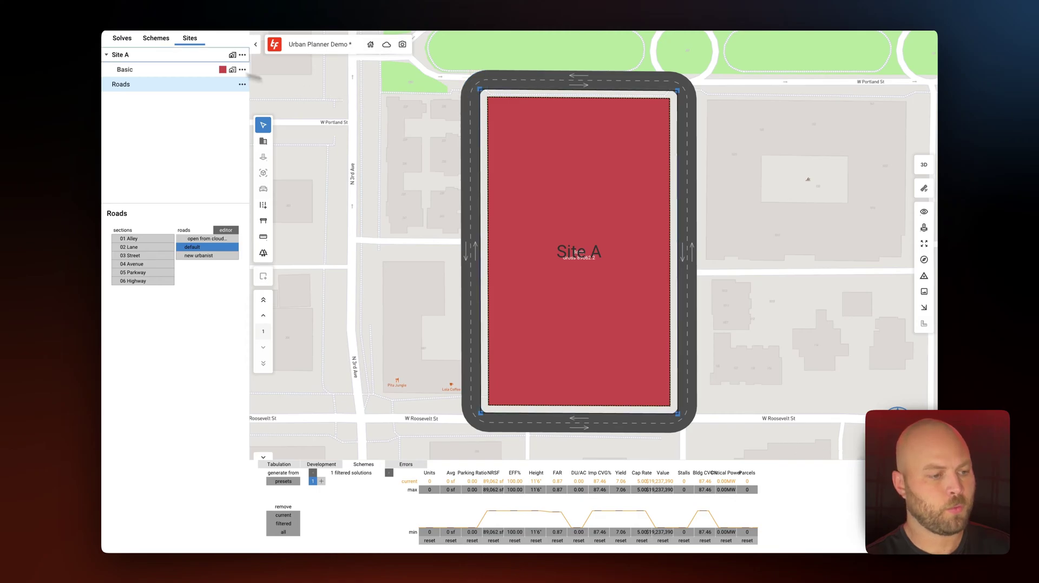
click(159, 69)
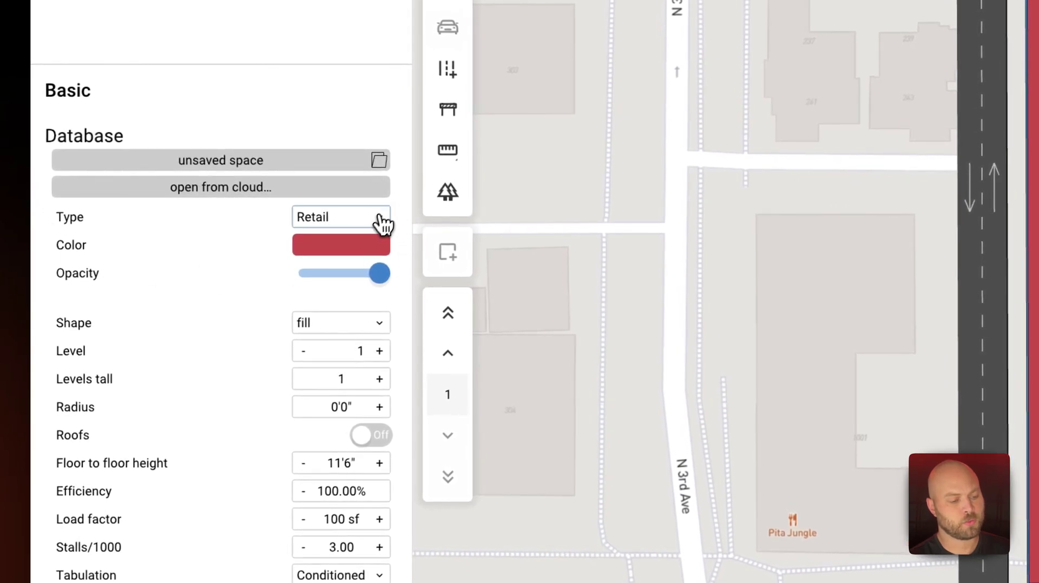
Step: Set the massing type to Multifamily, giving 71,250 sf net and 83 units
click(376, 223)
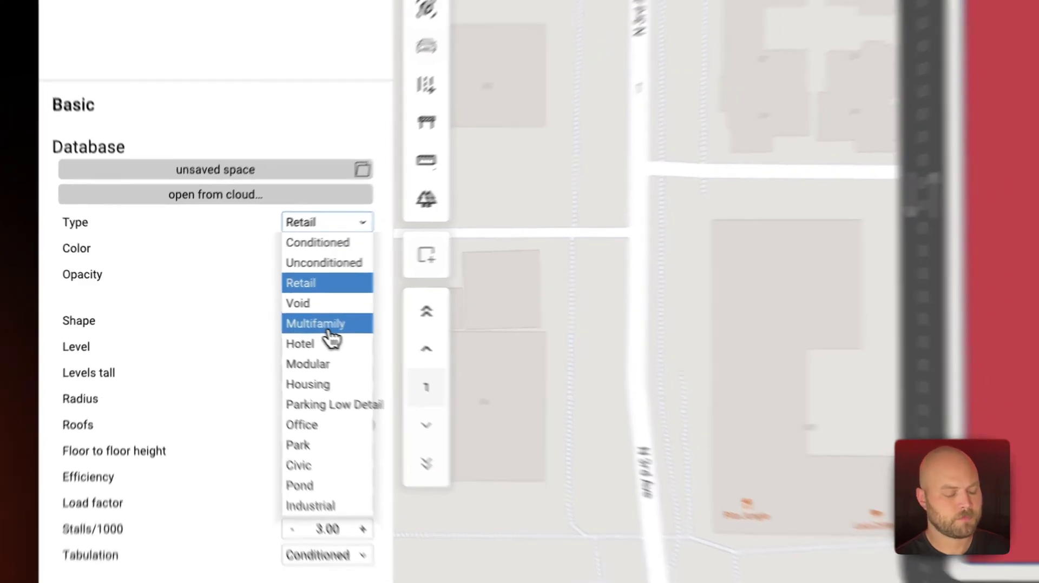
click(341, 331)
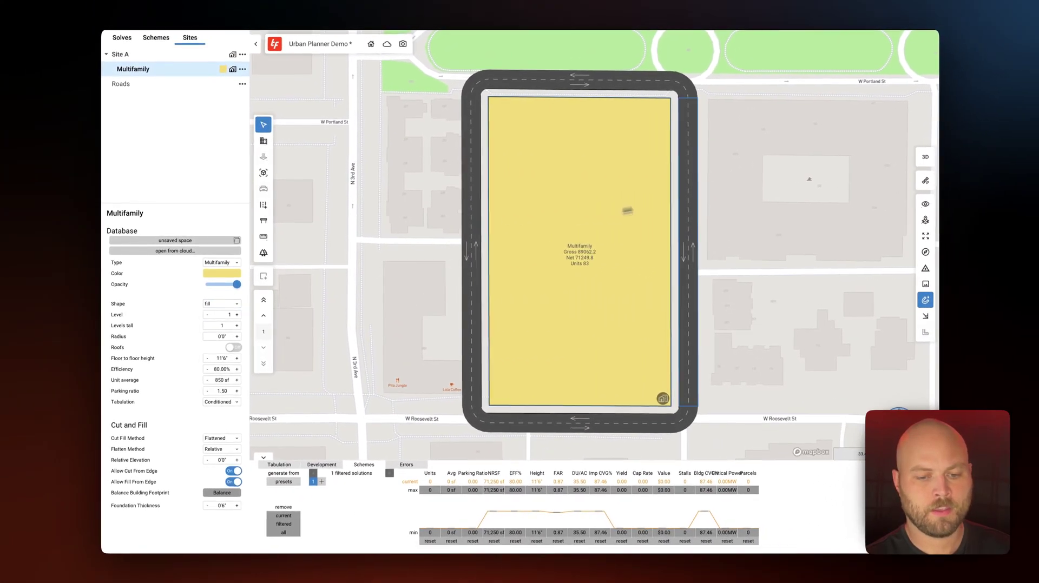
click(713, 203)
click(671, 220)
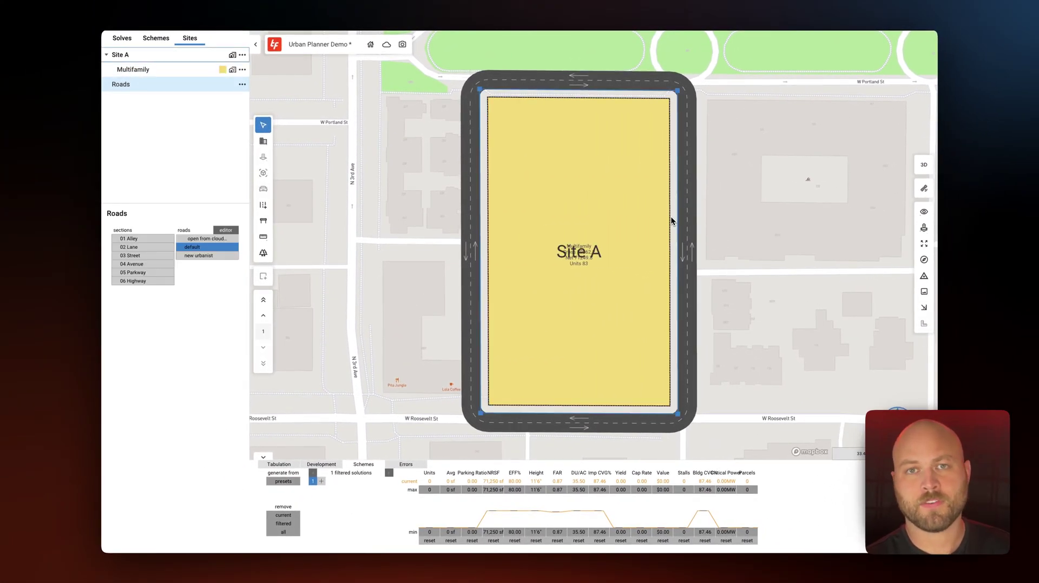
Step: Pull the W Roosevelt St setback back to about 20', reducing the building to 81 units
click(670, 217)
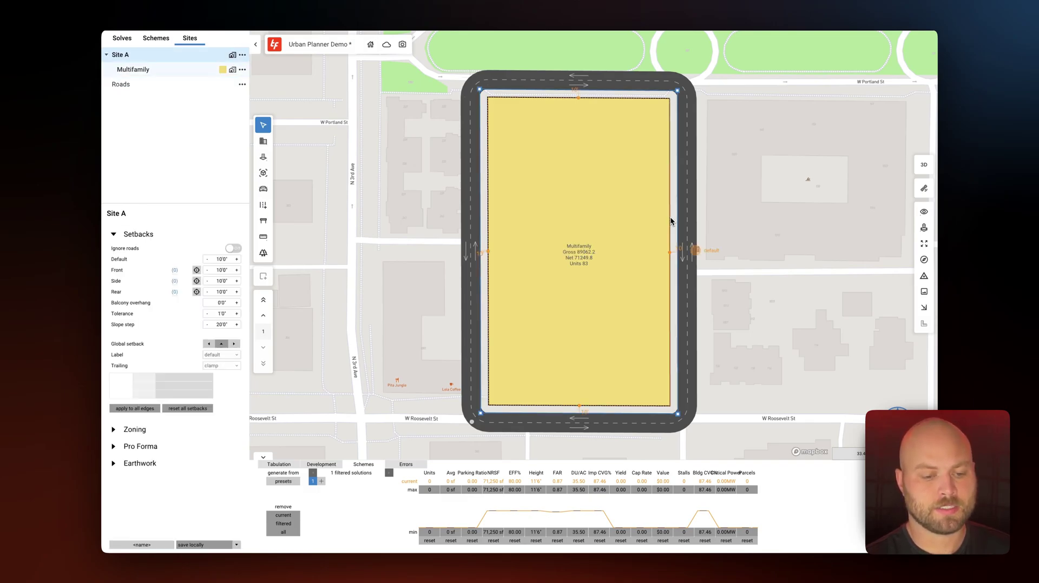
click(547, 399)
click(636, 255)
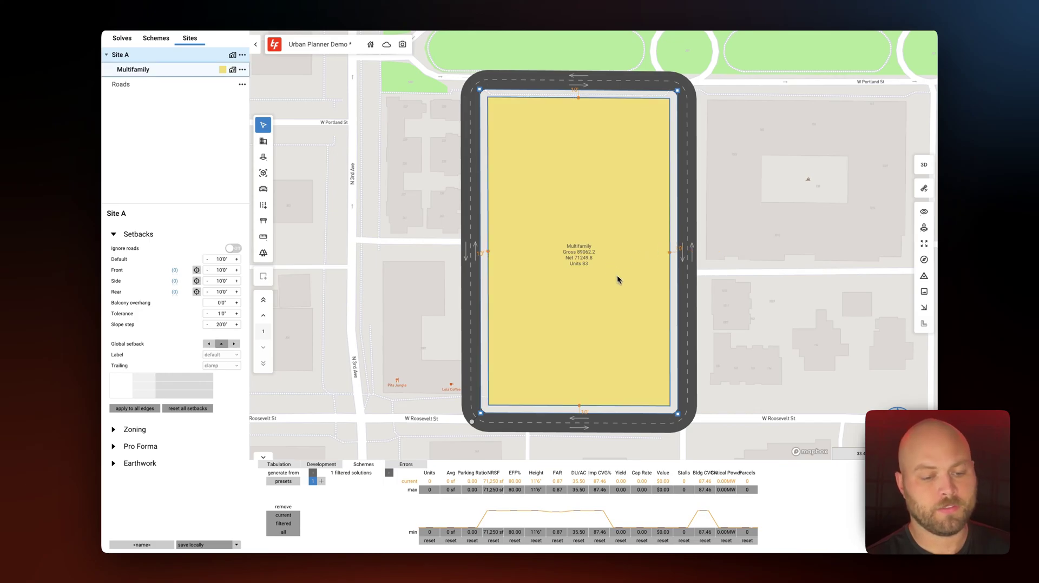
click(603, 273)
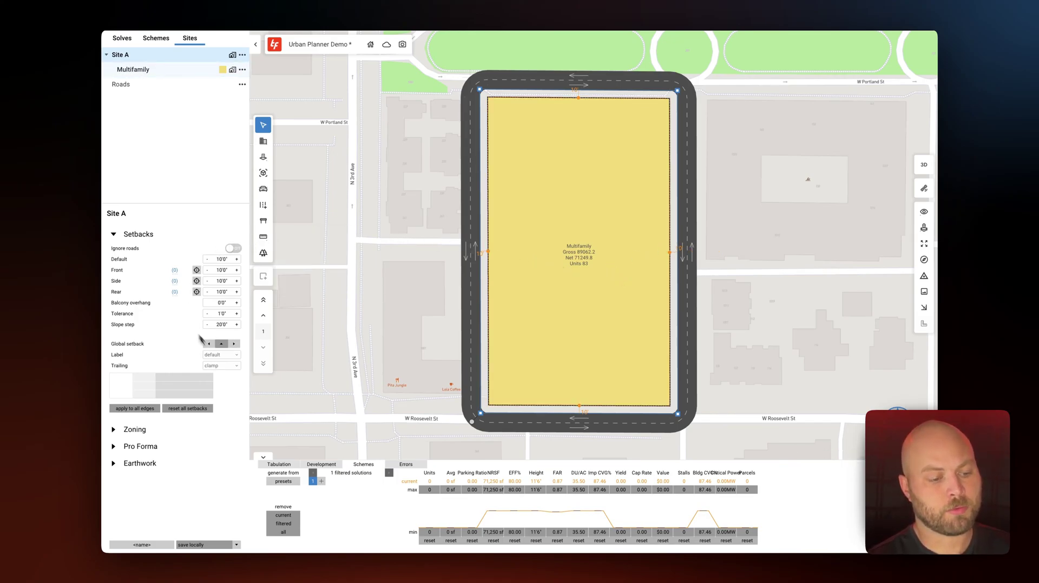
mouse_move(574, 411)
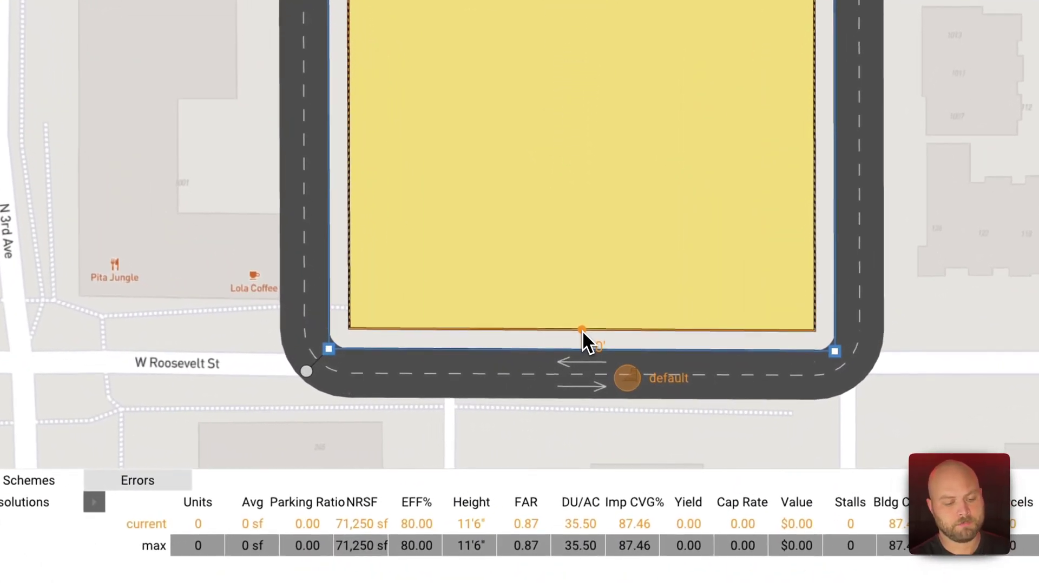
drag(582, 330, 581, 307)
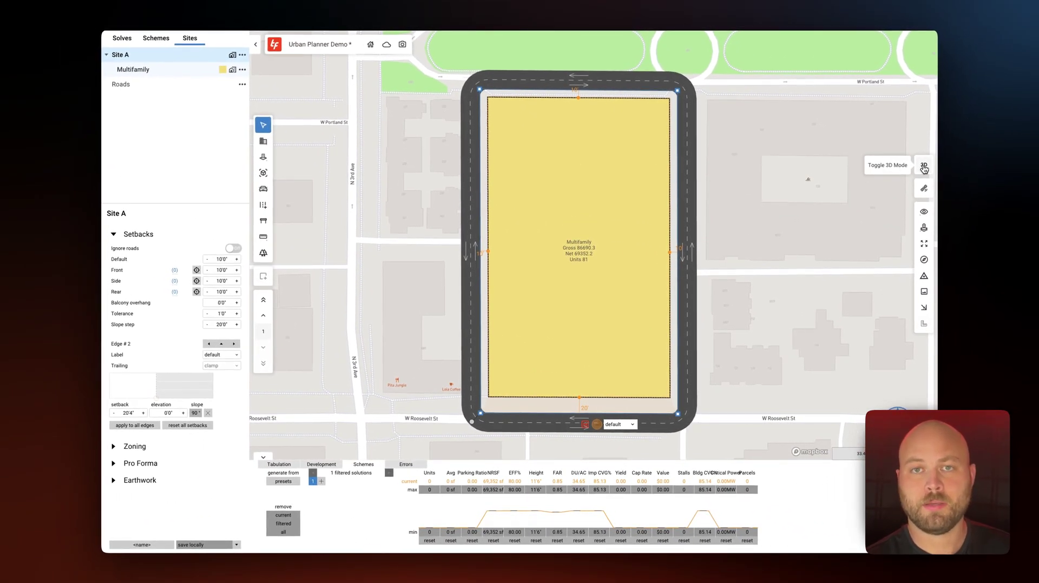
Step: Raise the Multifamily building to 5 levels (57'6") in 3D, save the view, and return to 2D
click(924, 169)
click(810, 267)
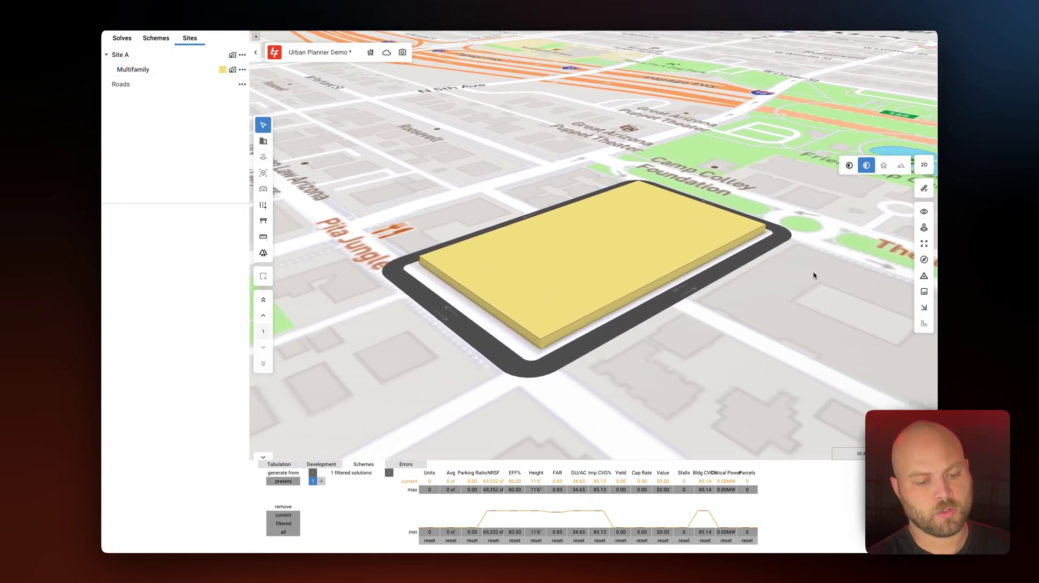
click(665, 258)
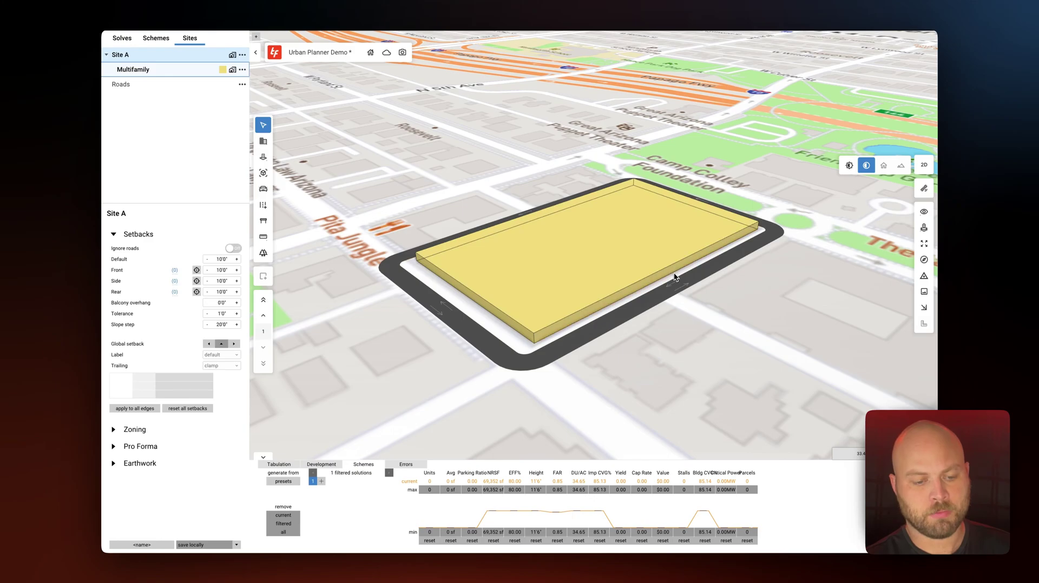
drag(667, 269, 662, 238)
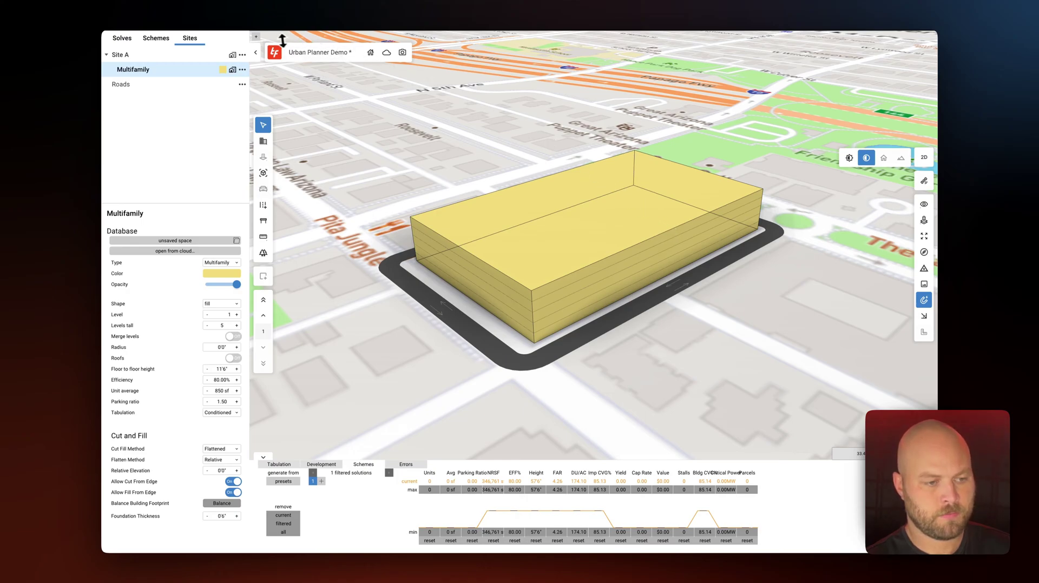
click(257, 37)
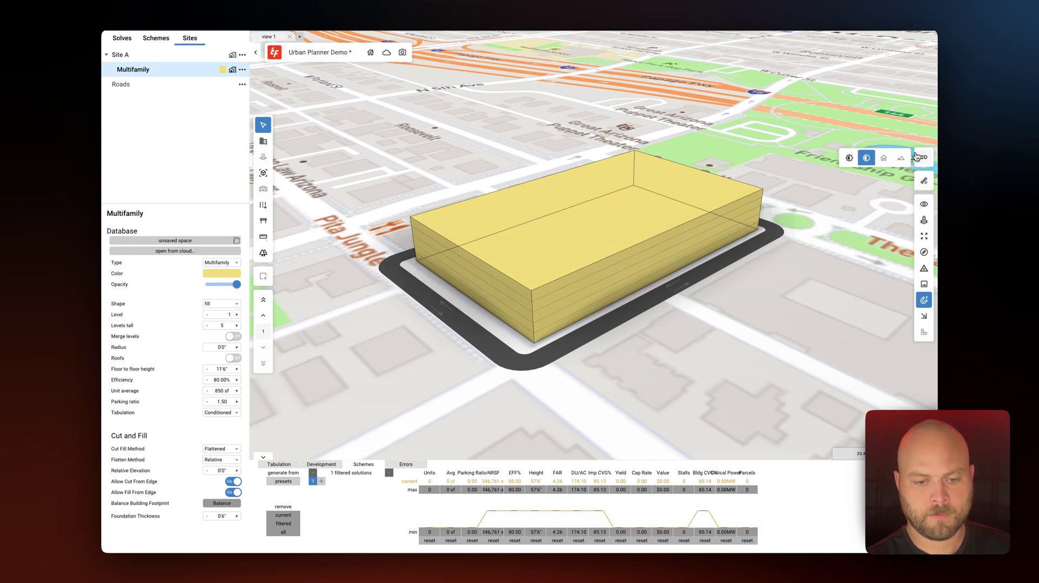
click(923, 158)
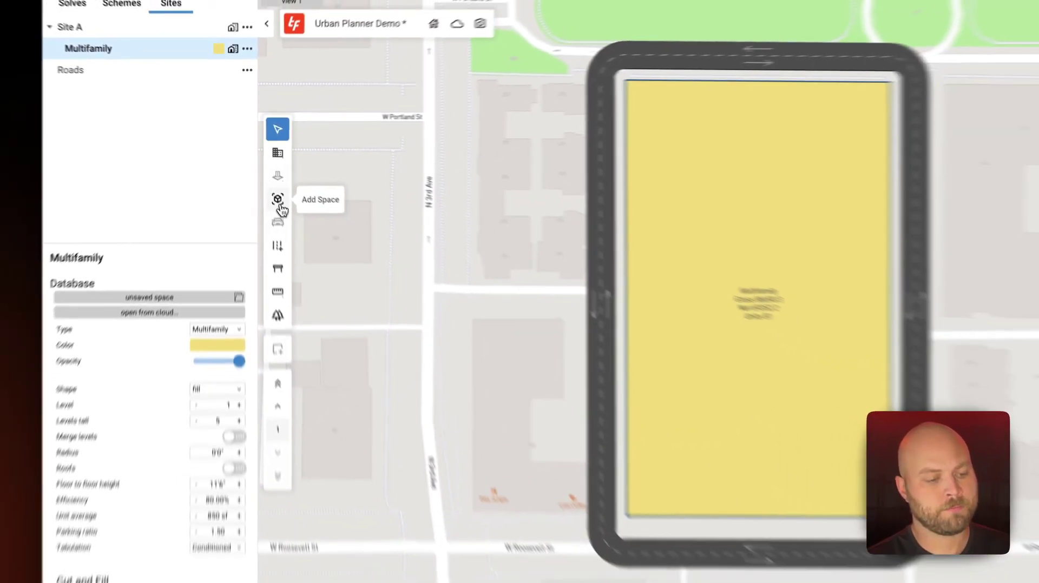
Step: Draw a 125'10" by 105'0" rectangular space in the south part of the Multifamily block
click(278, 205)
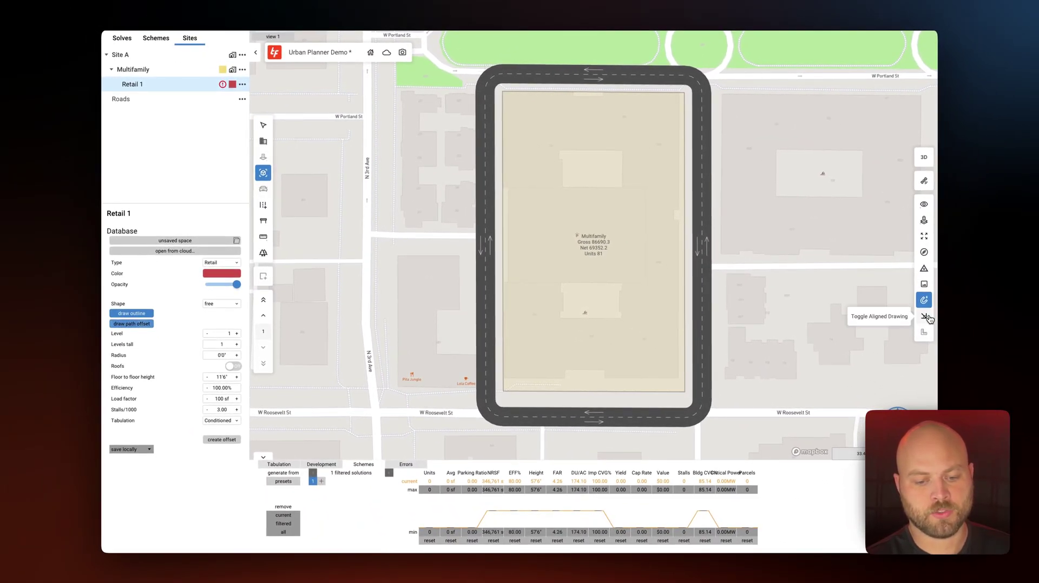
click(930, 318)
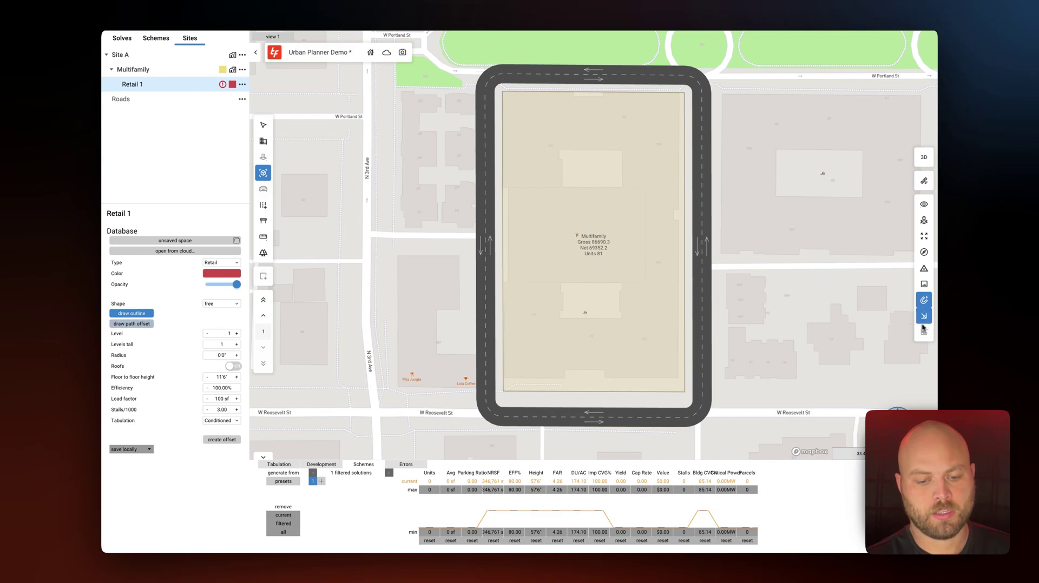
click(552, 275)
click(554, 358)
click(653, 358)
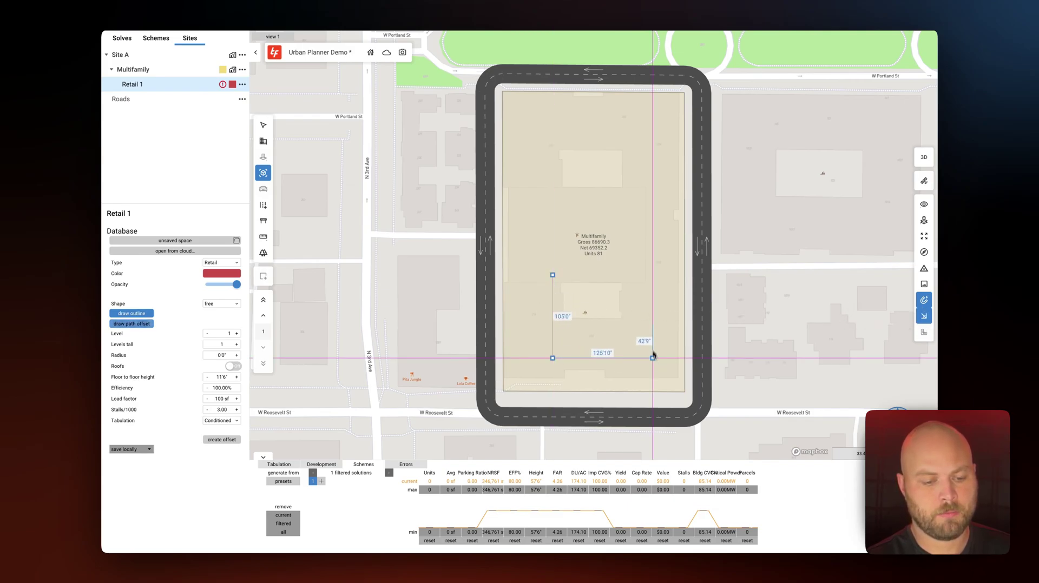
click(653, 275)
click(553, 275)
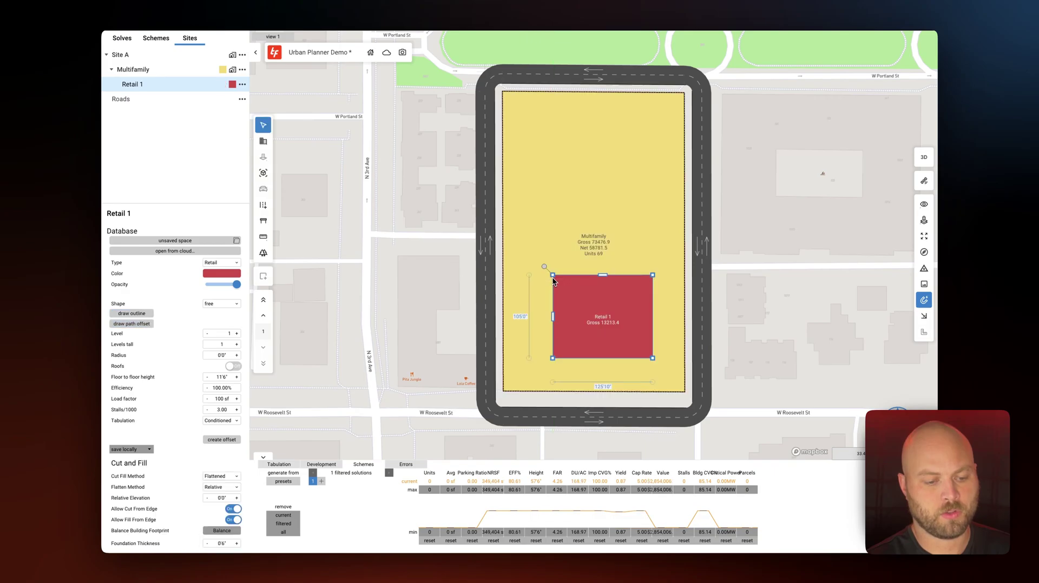
drag(601, 319, 596, 314)
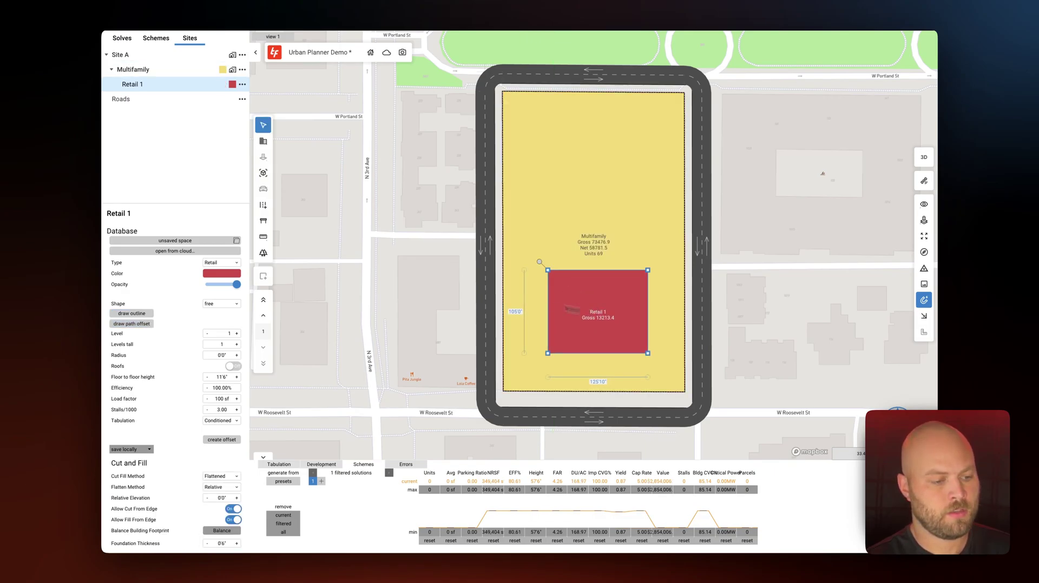
Step: Move the new space out of Multifamily, make it a Void, and extend it five levels tall
drag(140, 86, 143, 67)
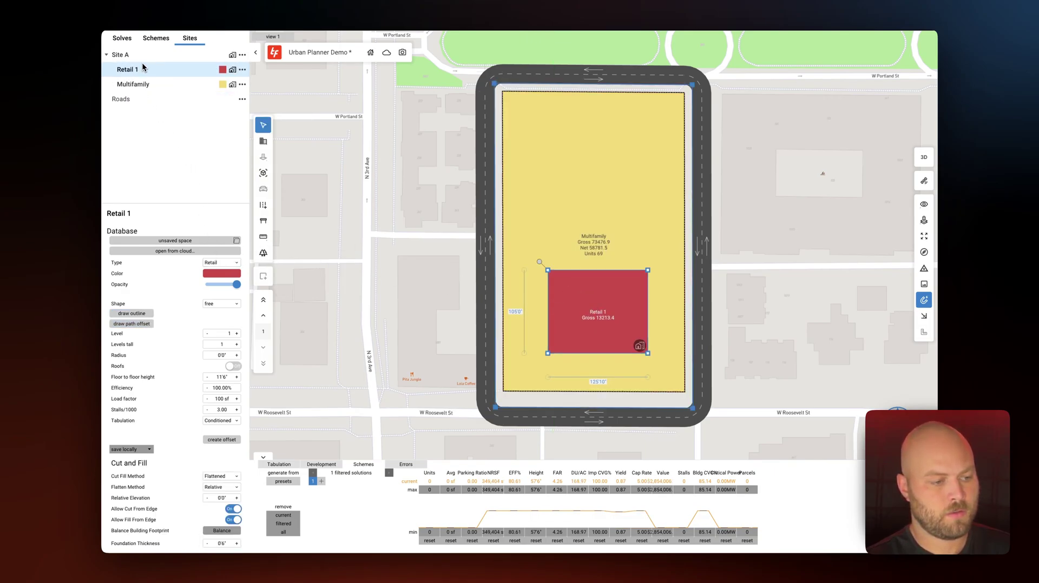
click(211, 263)
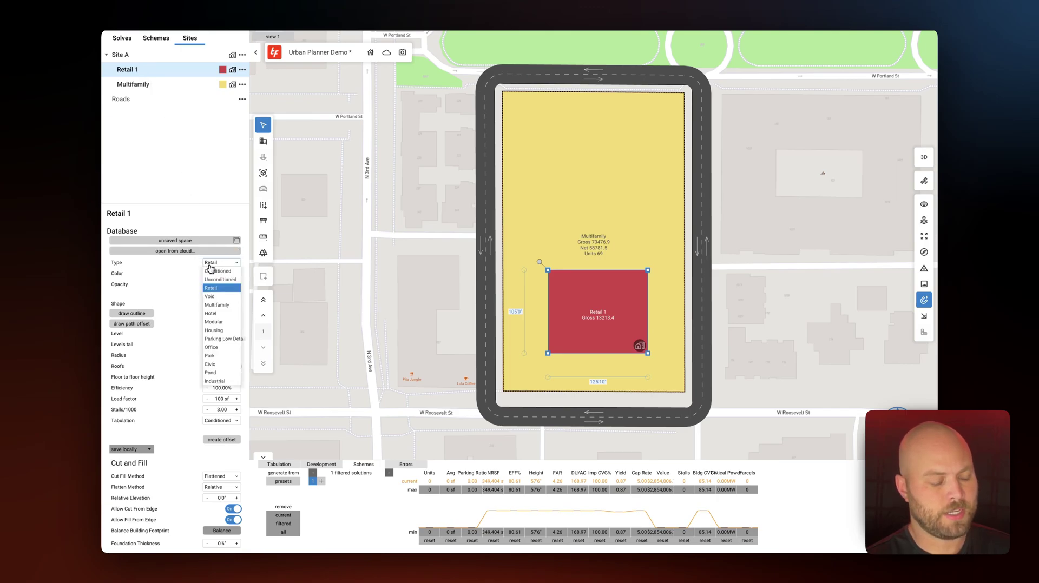
click(223, 297)
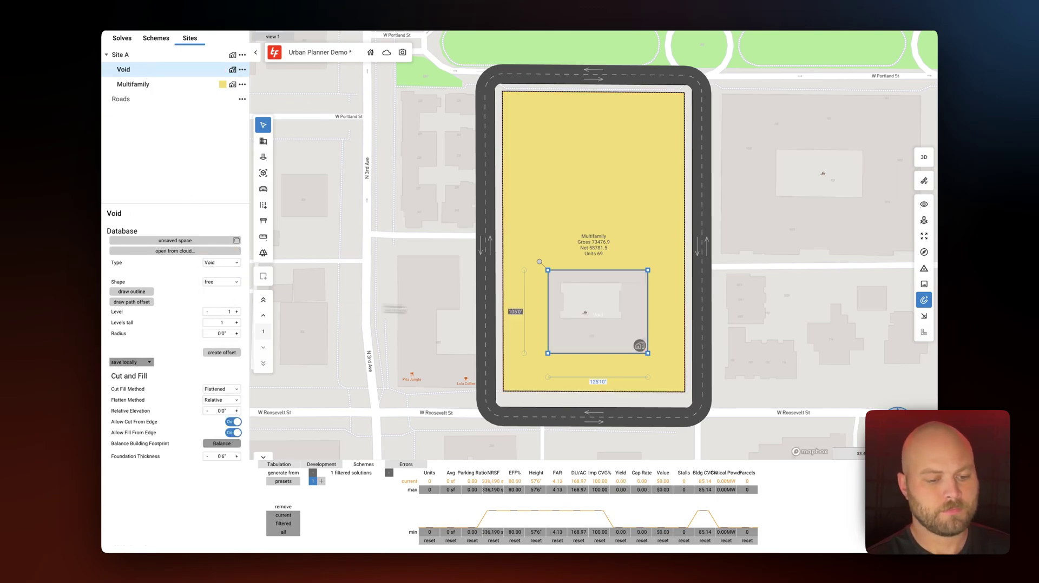
drag(585, 318, 585, 319)
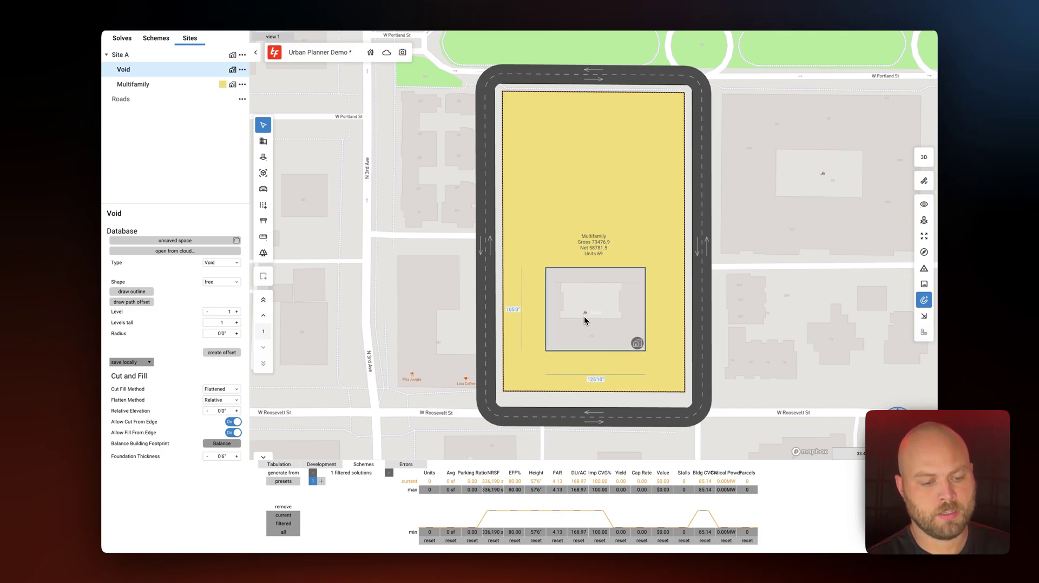
click(926, 160)
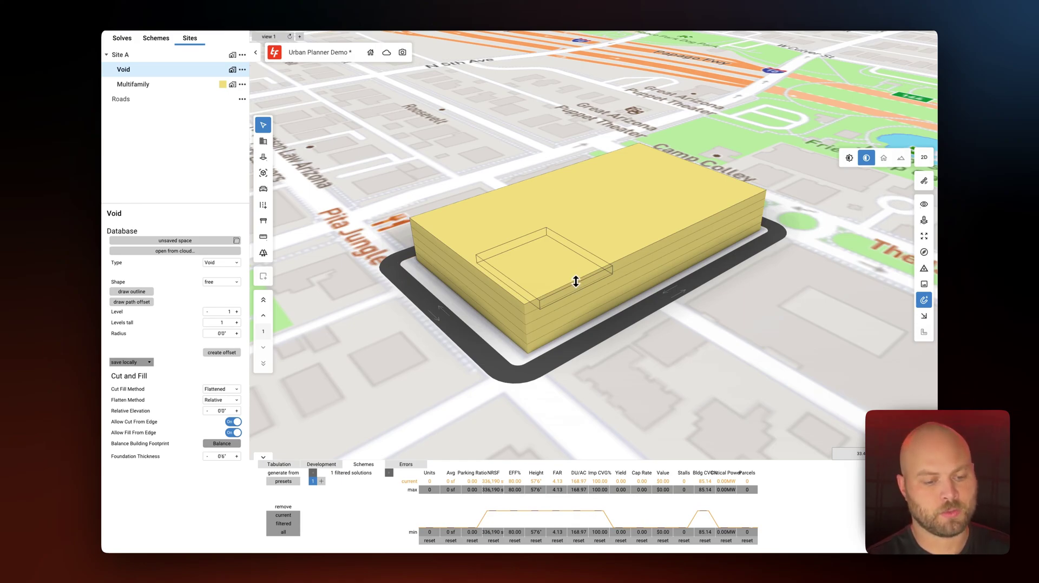
drag(576, 281, 559, 235)
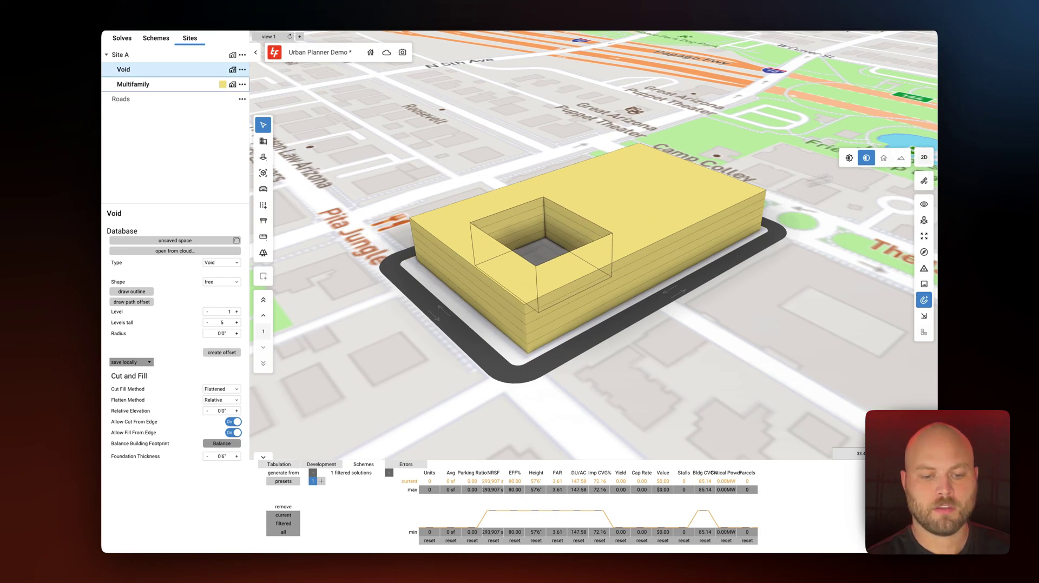
click(924, 157)
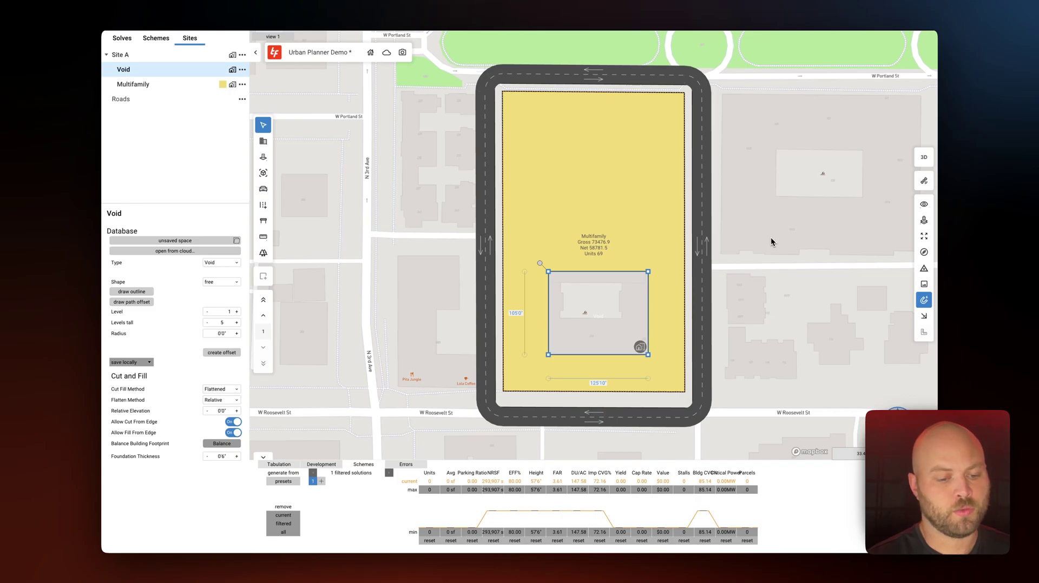
Step: Draw a 425' x 152' Retail 1 block across the site's north, splitting Multifamily into 8 and 29 units
click(543, 273)
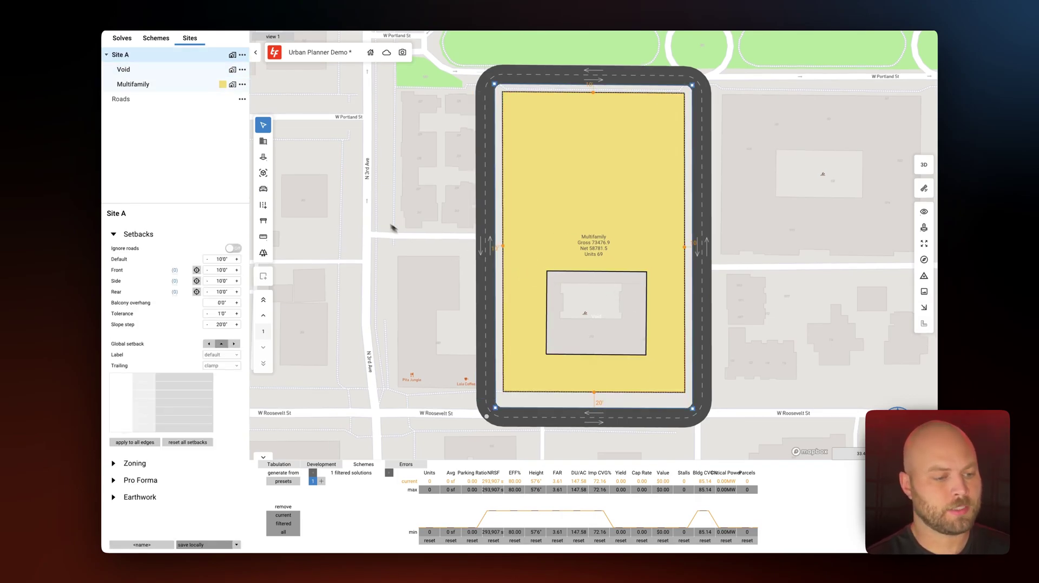
click(270, 179)
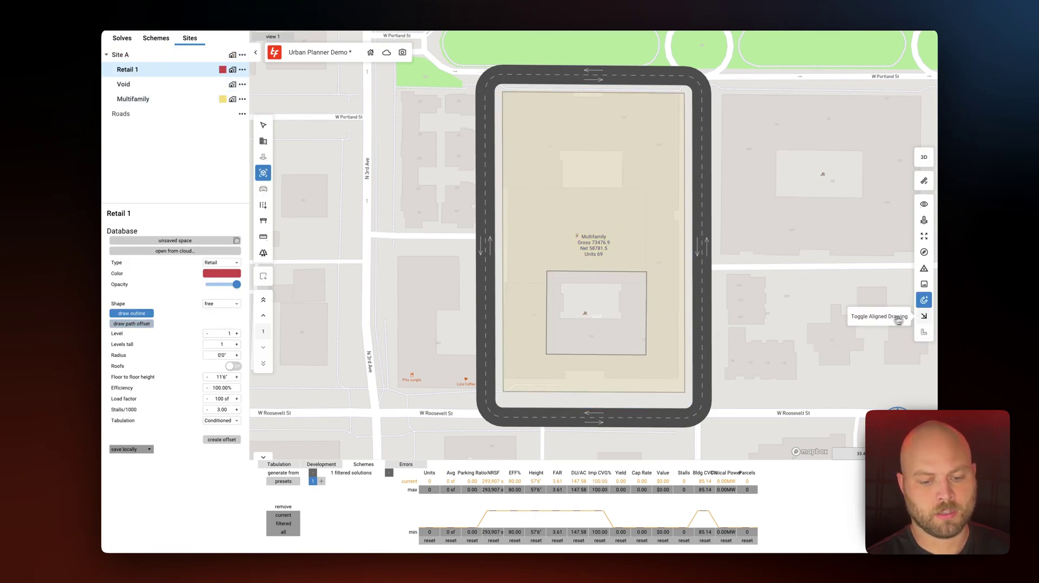
click(924, 318)
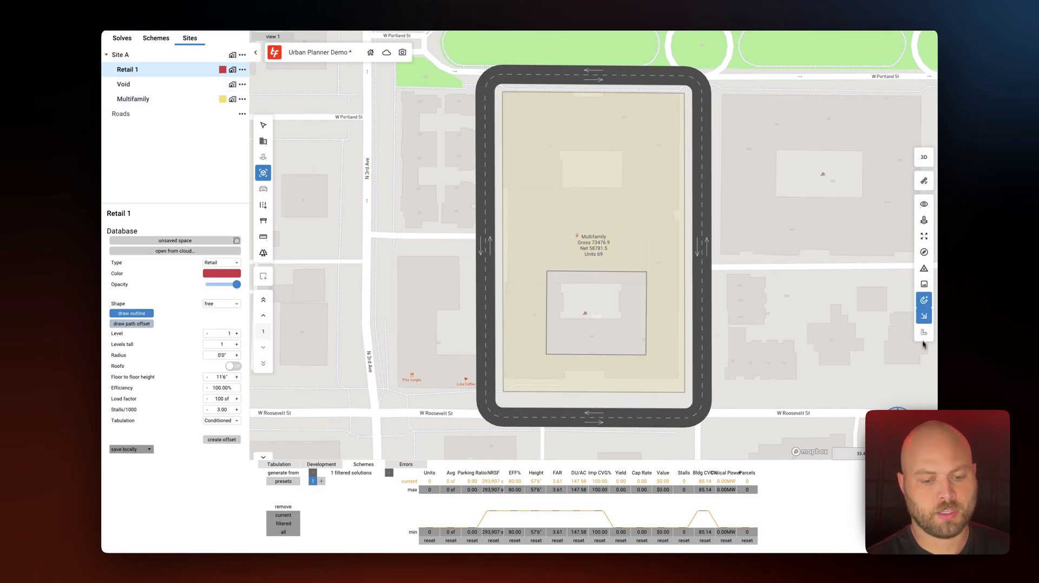
click(420, 119)
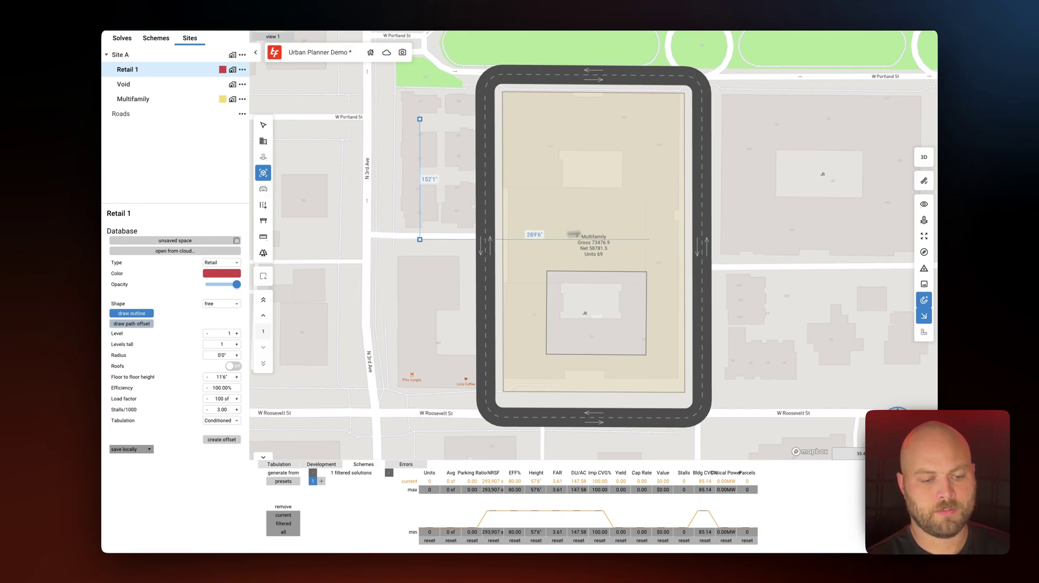
click(756, 240)
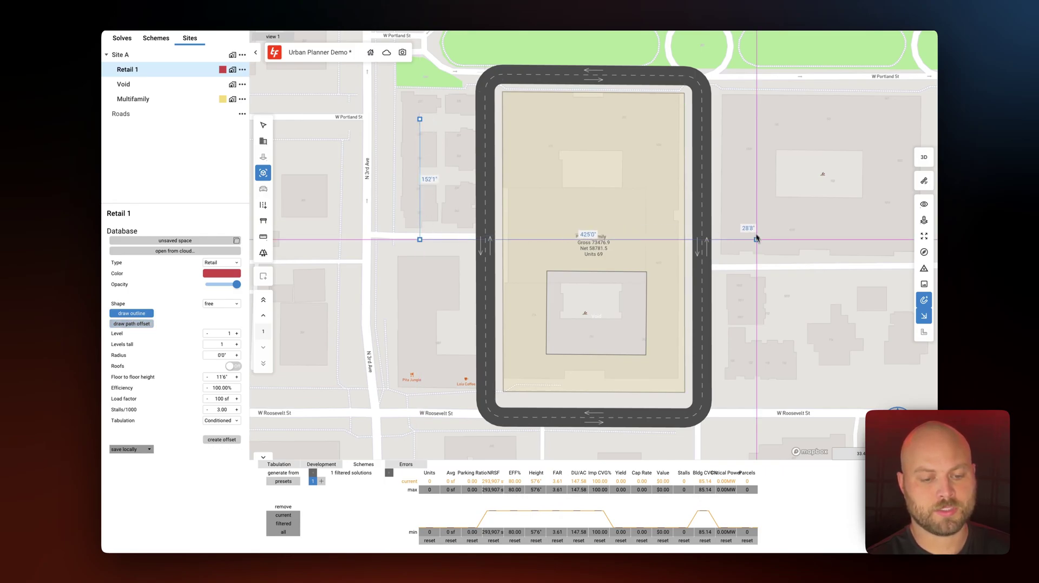
click(753, 123)
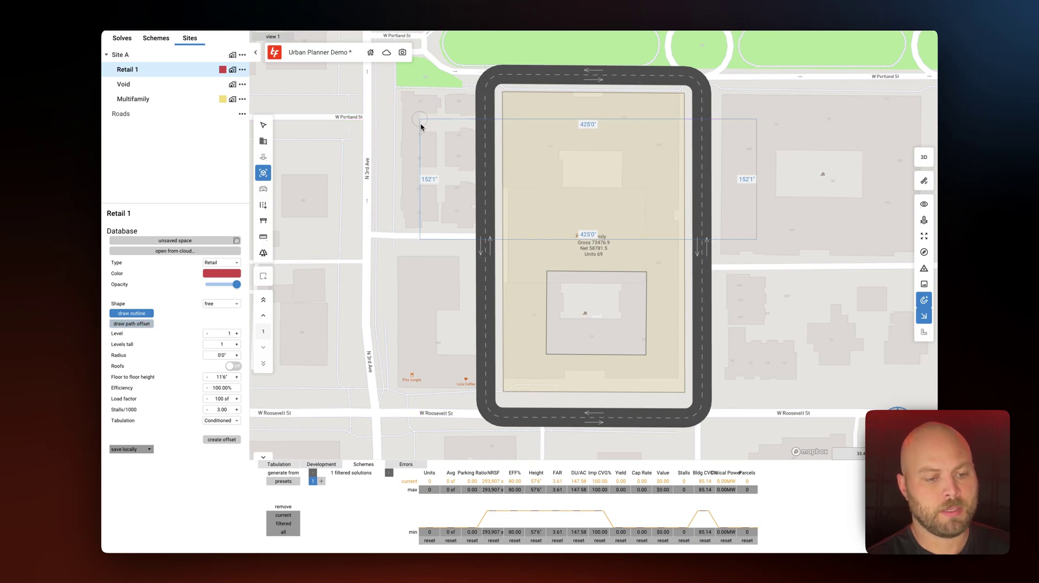
click(421, 126)
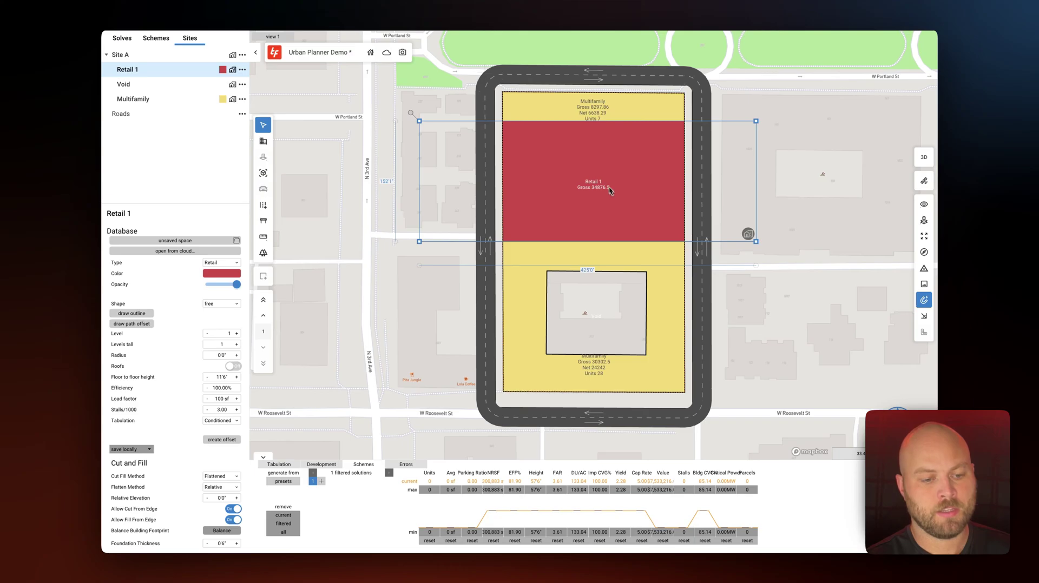
drag(589, 123, 587, 126)
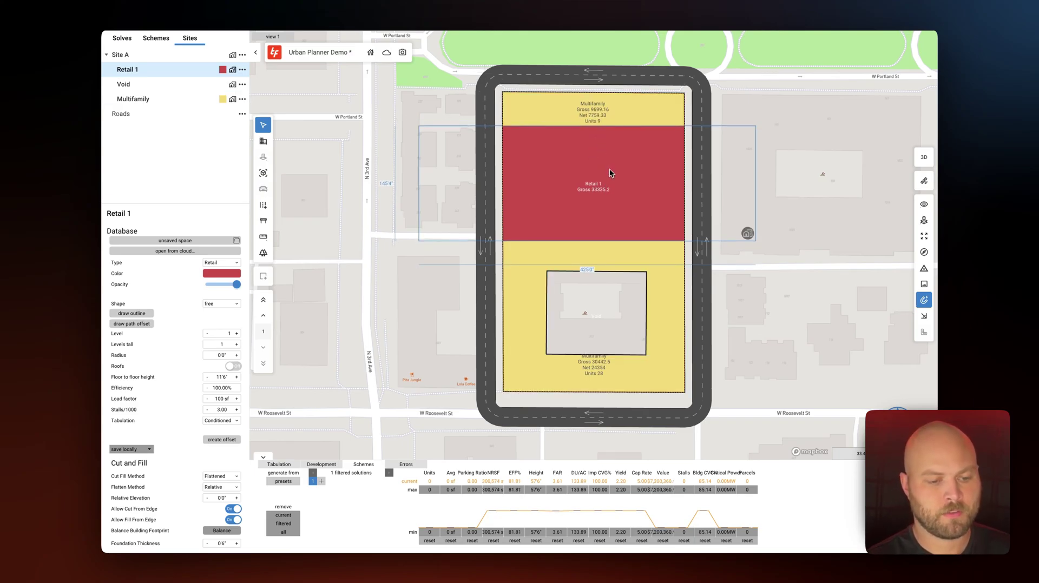
drag(610, 167, 613, 164)
Step: Change the Retail 1 block's type to Parking Low Detail, holding 91 stalls
click(226, 264)
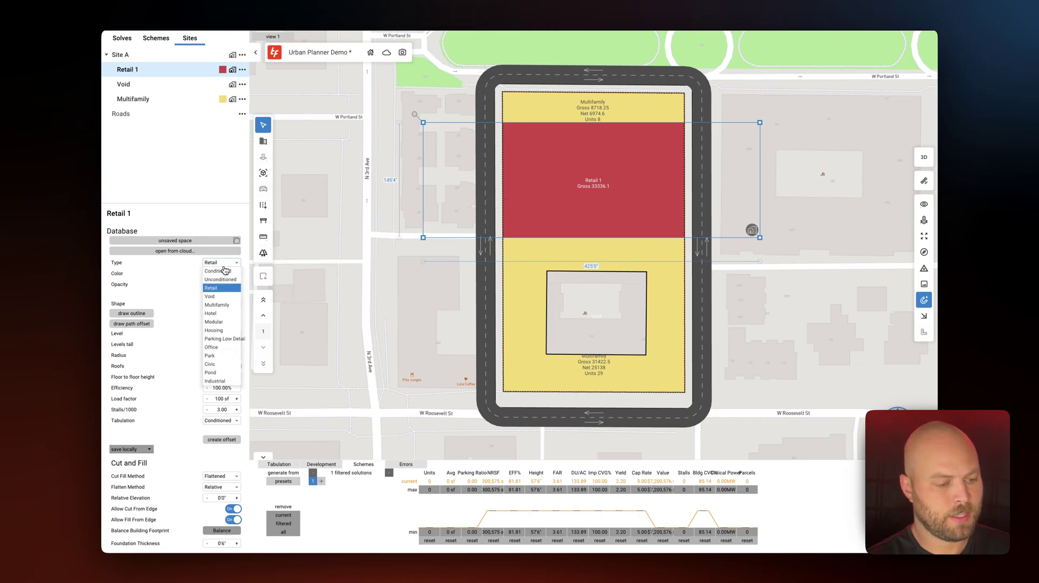
click(233, 338)
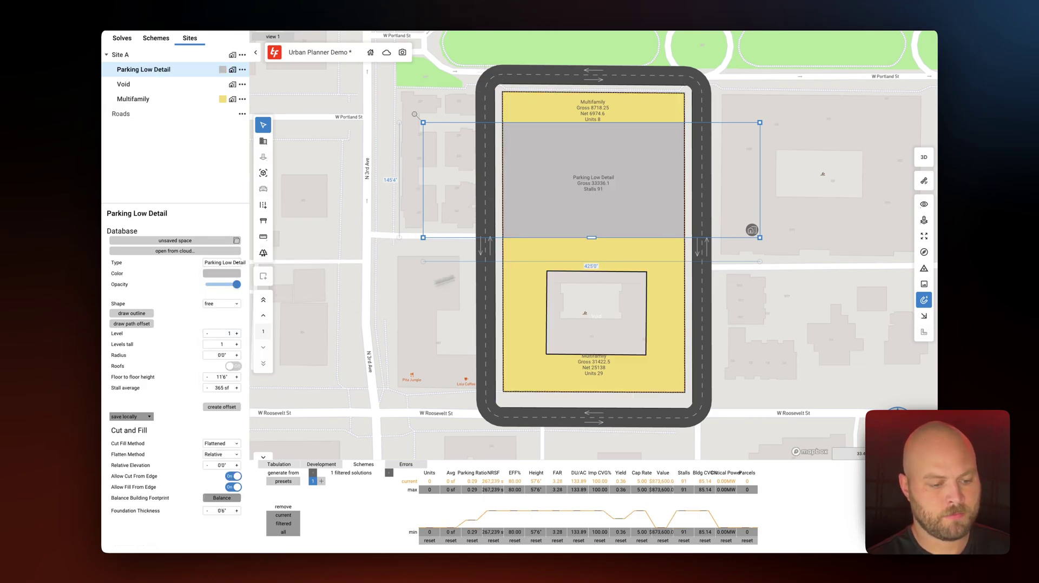
click(613, 179)
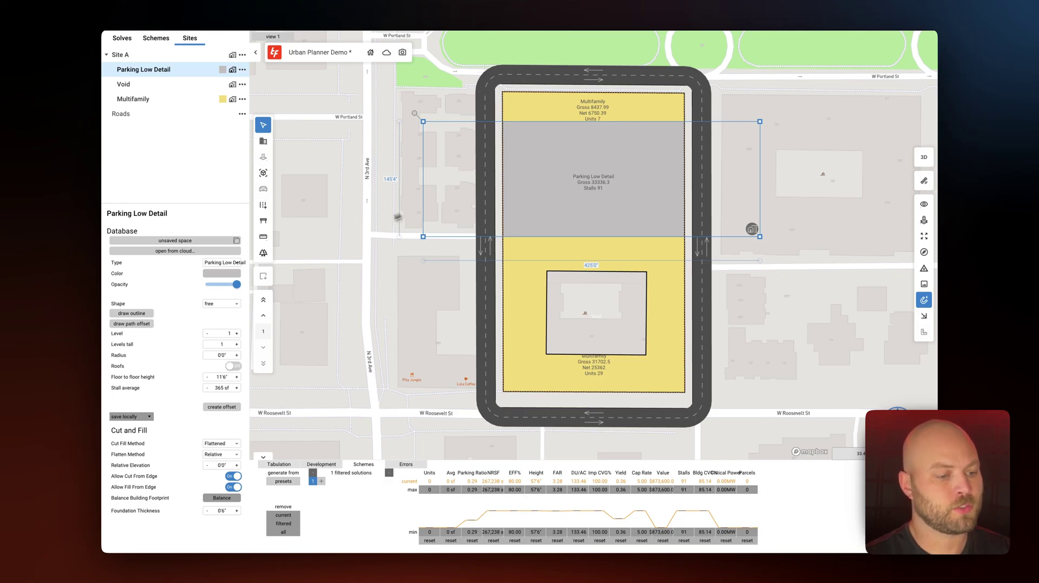
Step: Outline a new Retail 1 footprint across the block's south end
click(264, 174)
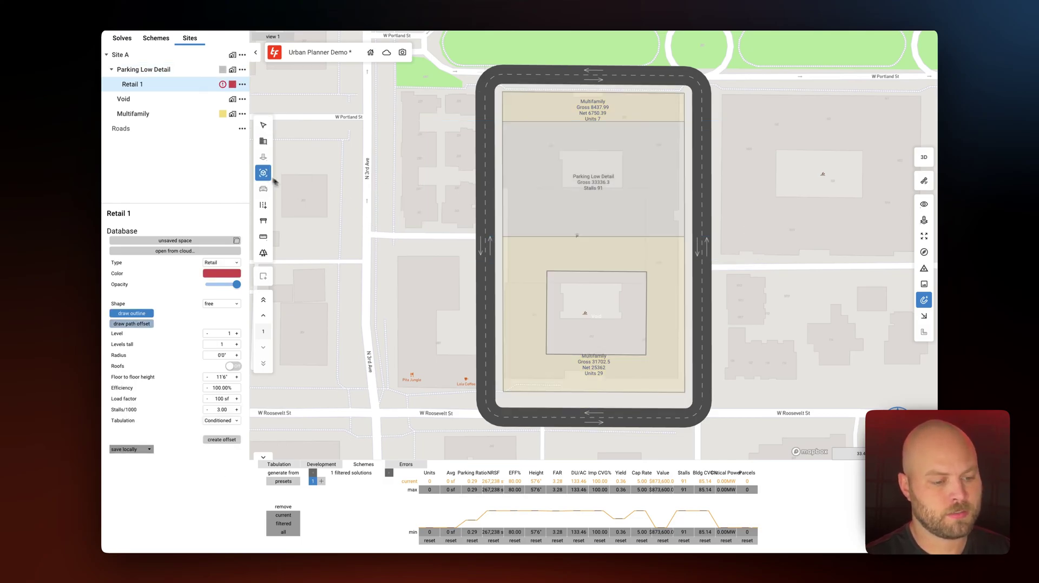
drag(459, 295, 446, 244)
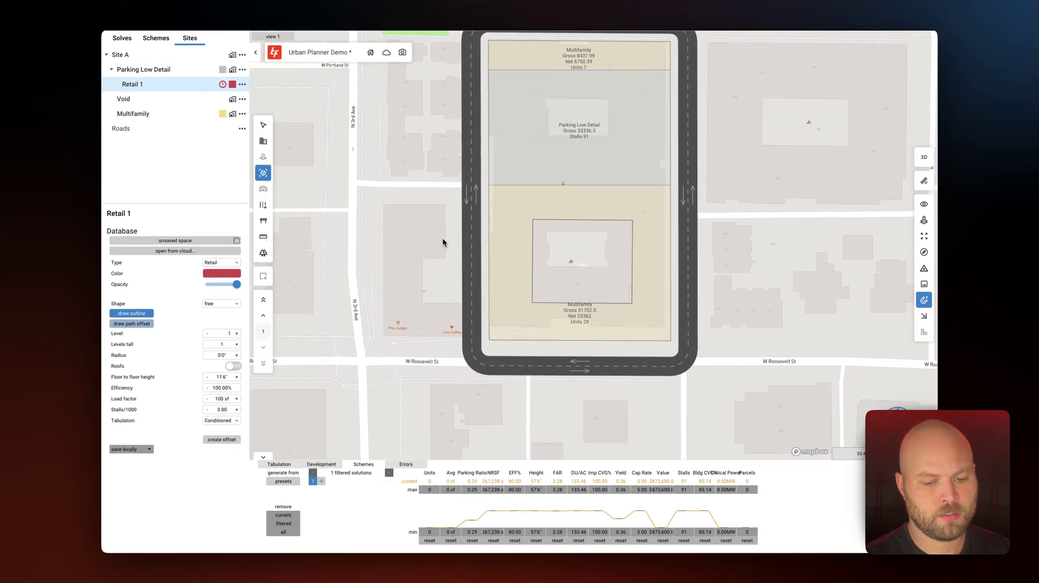
click(923, 318)
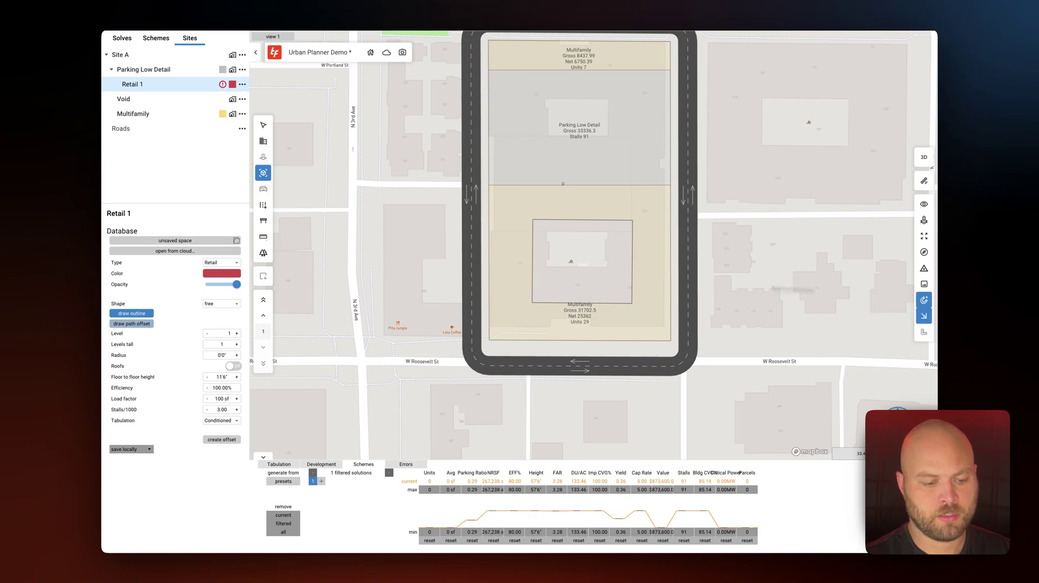
click(409, 286)
click(409, 418)
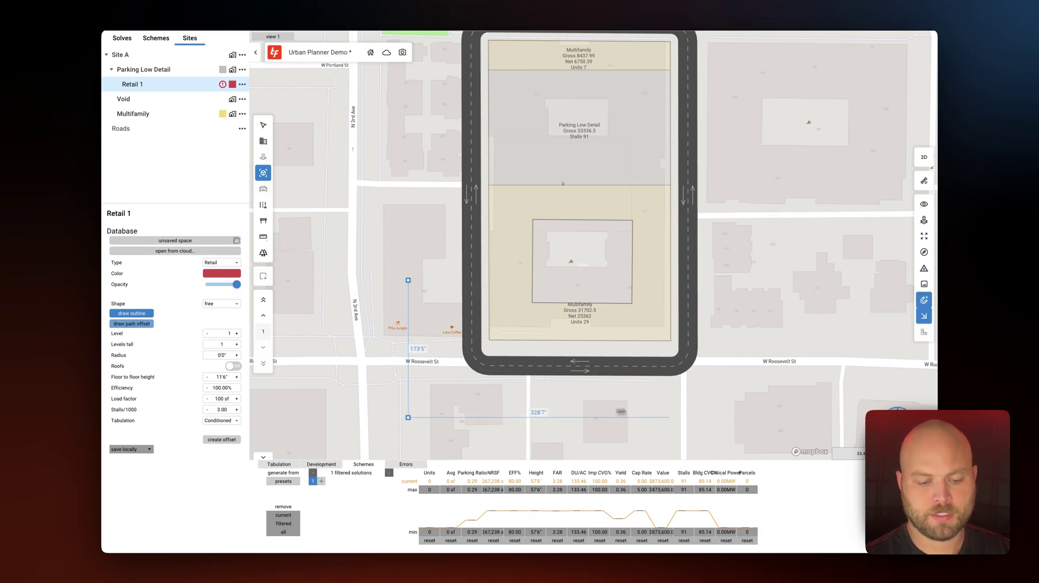
click(720, 417)
click(719, 280)
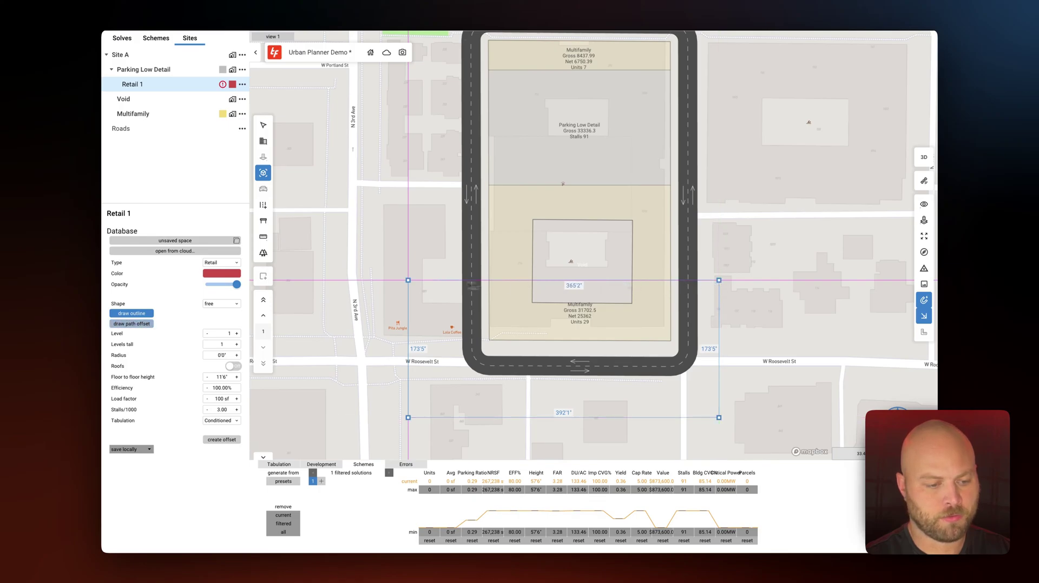
click(408, 281)
Step: Reorder Retail 1 above Multifamily, fine-tune its outline, and view the massing in 3D
drag(149, 86, 137, 113)
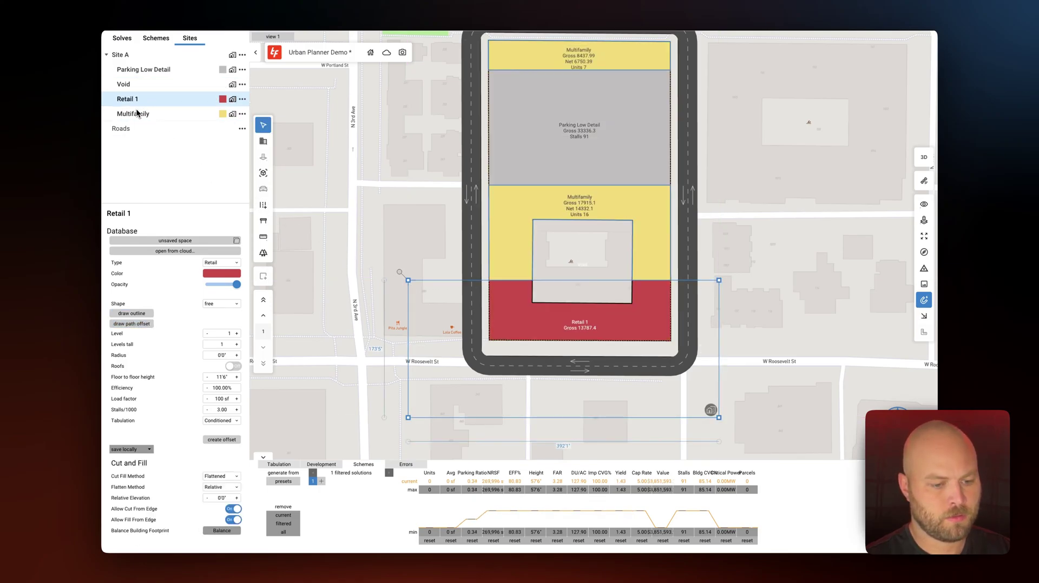
drag(710, 410, 720, 406)
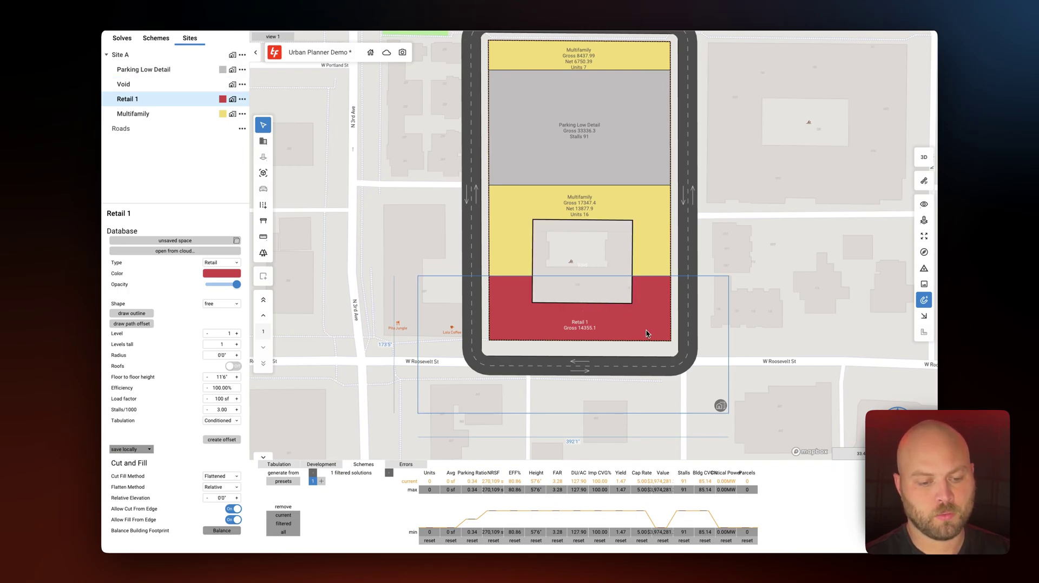
drag(646, 334, 646, 332)
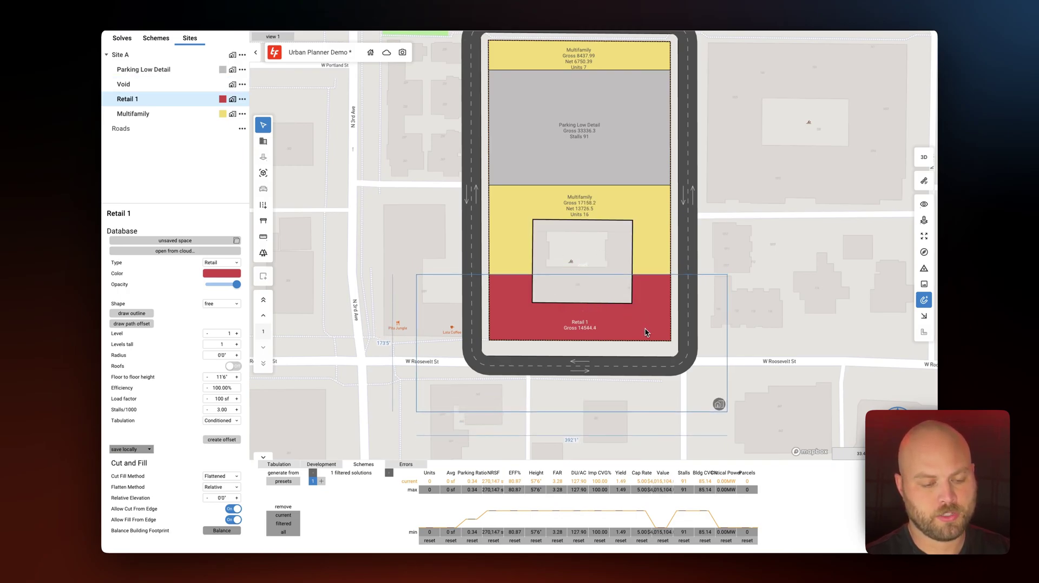
click(924, 157)
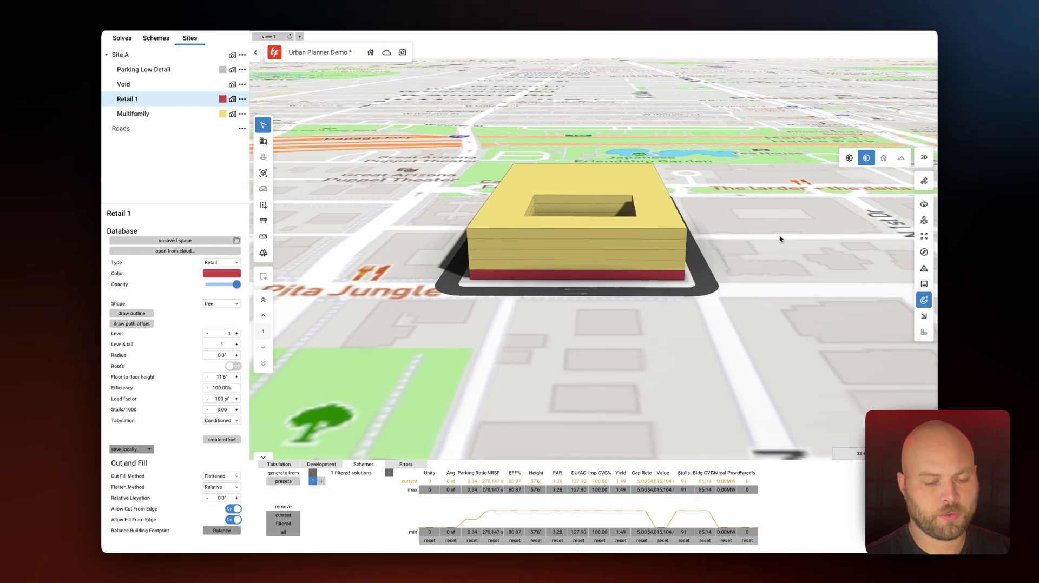
Step: Raise Retail 1 to 2 levels and stack the parking structure to 5 levels with 455 stalls
scroll(690, 302, up, 5)
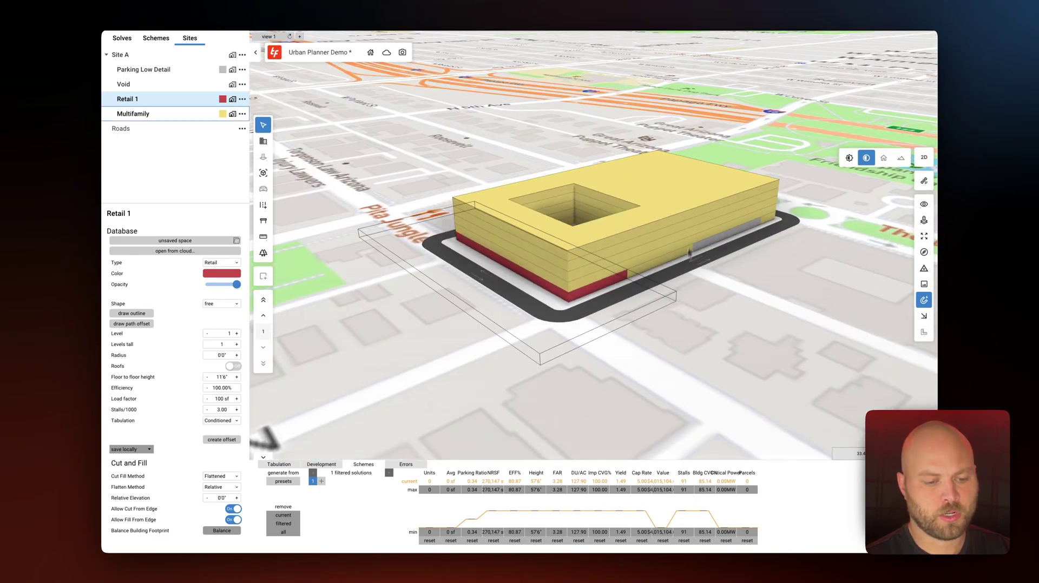
drag(613, 317, 614, 314)
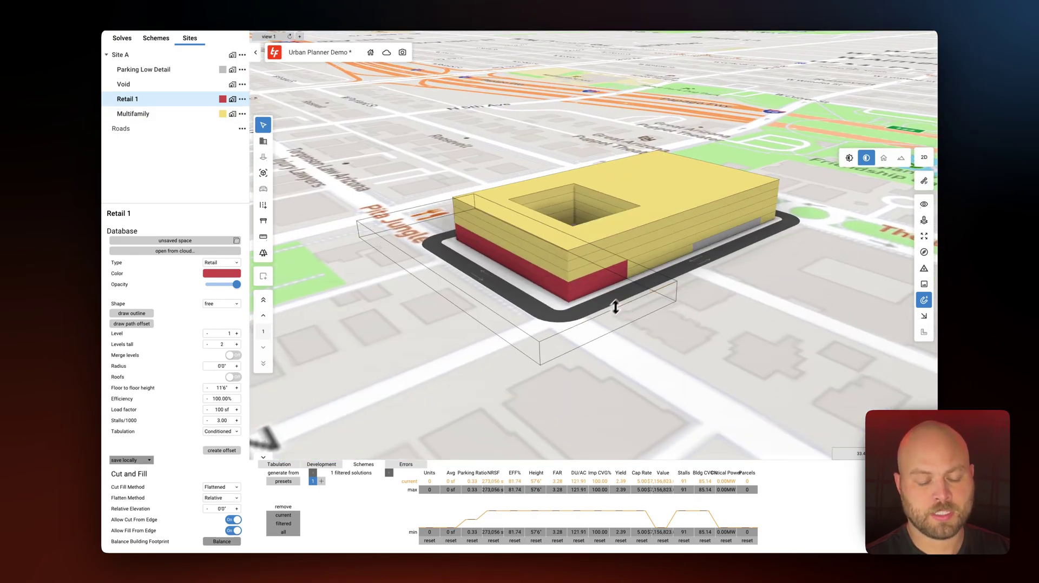
click(767, 244)
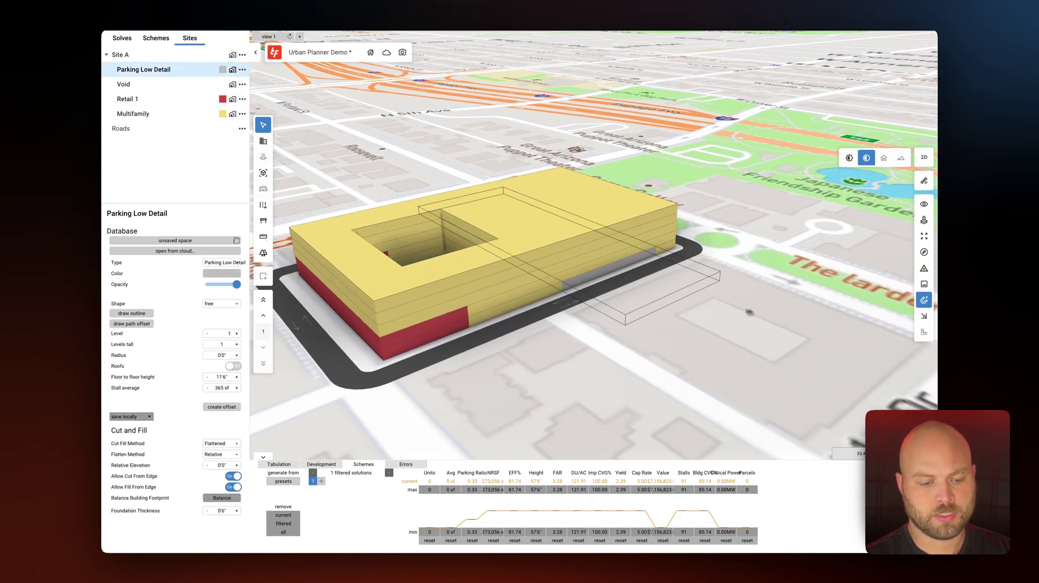
drag(667, 296, 657, 265)
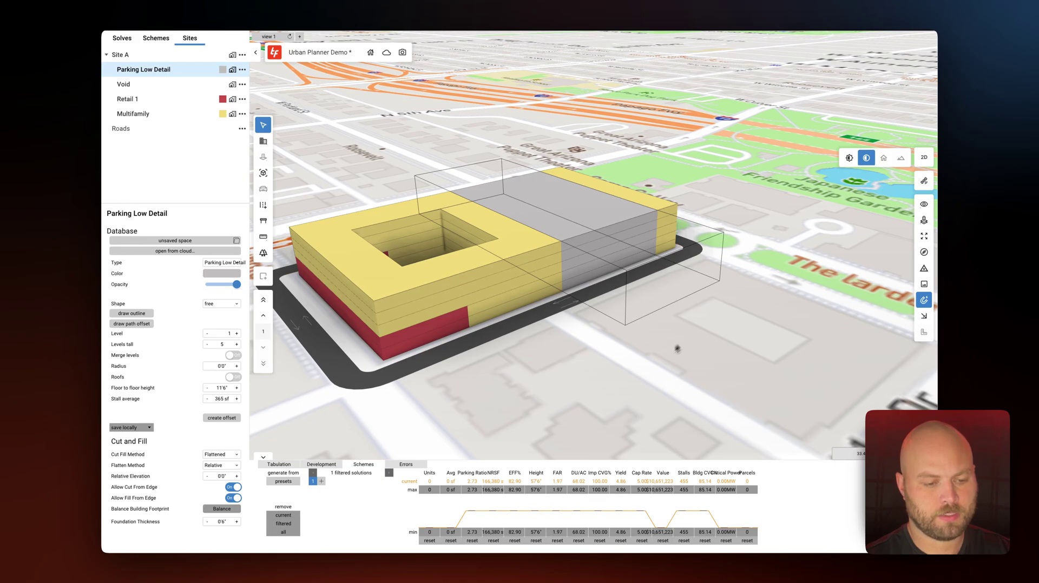
click(648, 365)
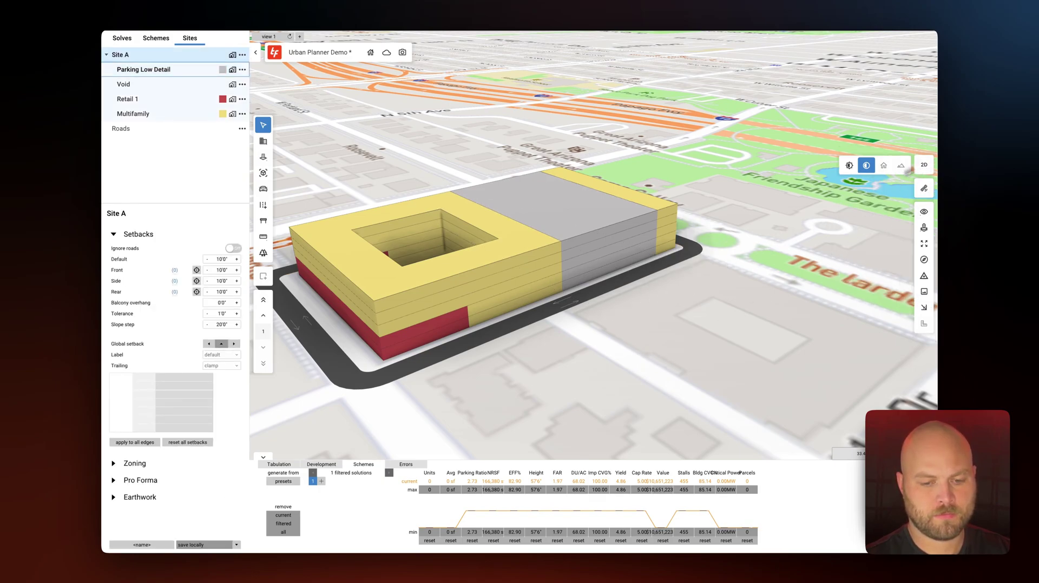
Step: Show the 2D plan's Tabulation summary: 159 units, 29,088.7 sf retail and 456 stalls
click(929, 160)
drag(782, 292, 807, 180)
click(807, 183)
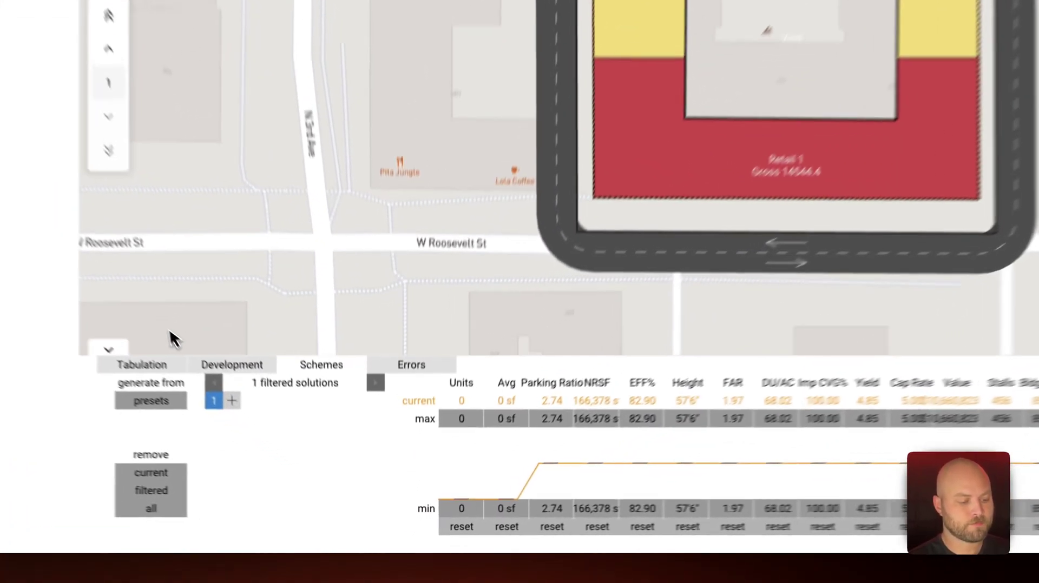
click(279, 464)
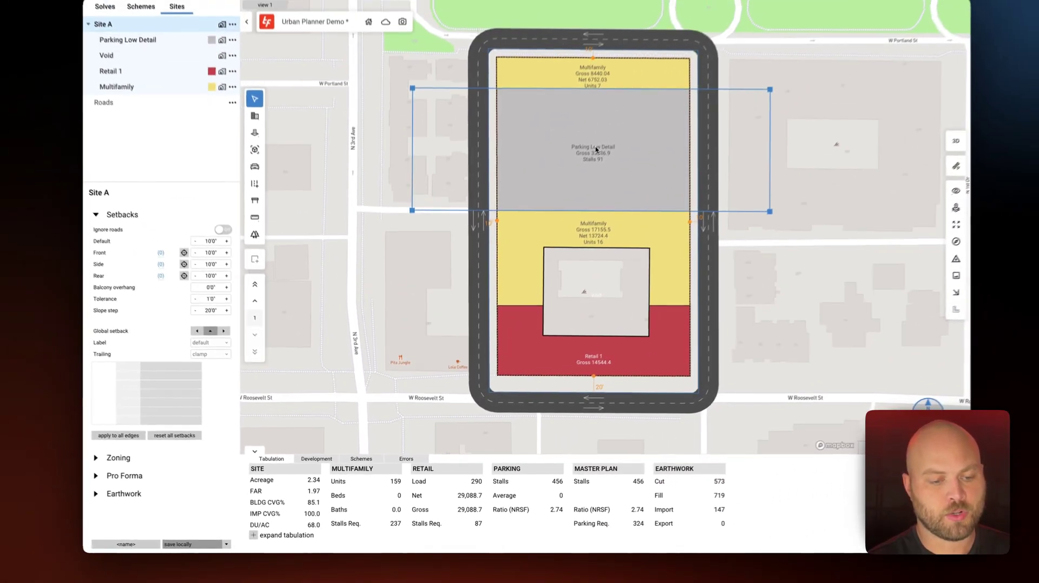
Step: Shift the parking and retail blocks, then pull the site's top-right road corner left into a trapezoid
drag(596, 149, 577, 170)
mouse_move(649, 363)
mouse_down()
mouse_move(650, 318)
mouse_move(652, 355)
mouse_up()
click(633, 197)
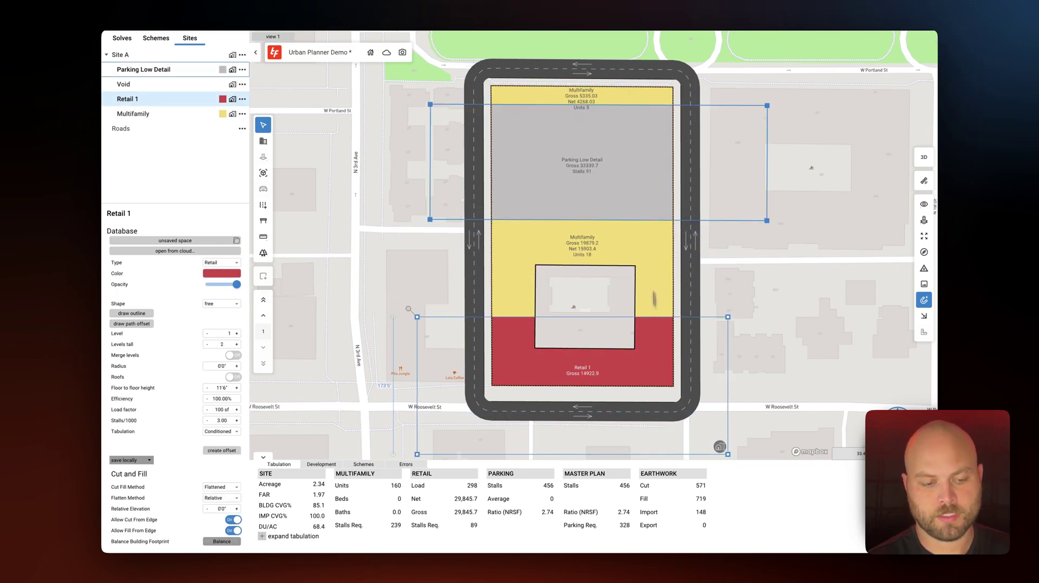
drag(633, 197, 625, 206)
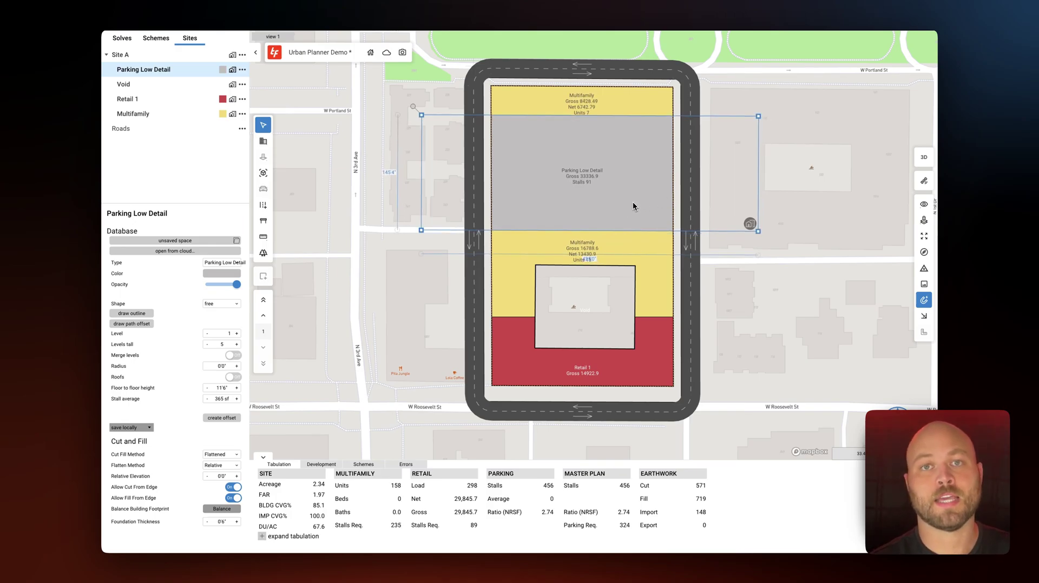
drag(631, 202, 610, 138)
click(683, 87)
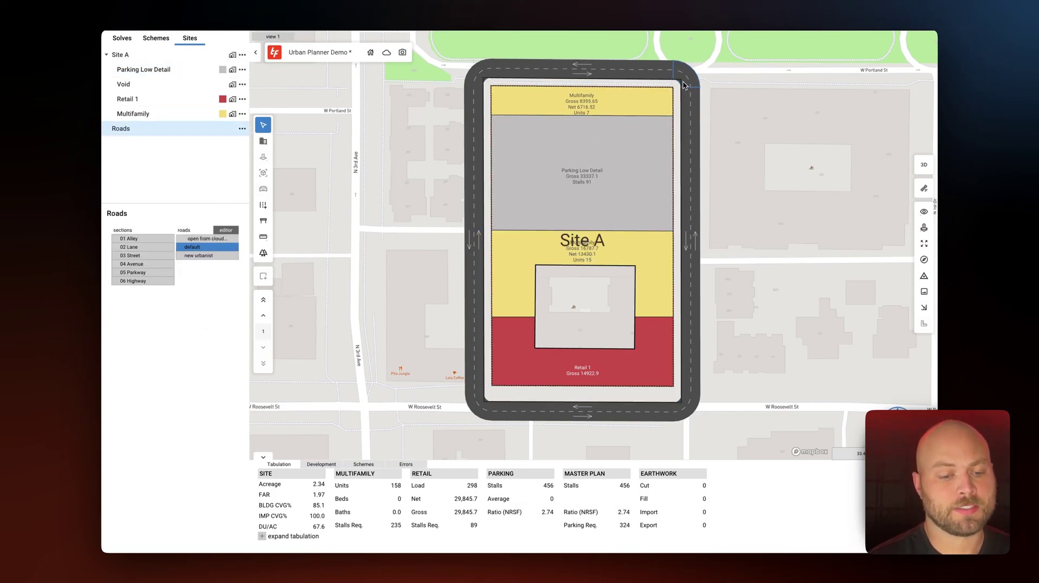
mouse_move(685, 81)
mouse_down()
mouse_move(642, 82)
mouse_move(682, 79)
mouse_up()
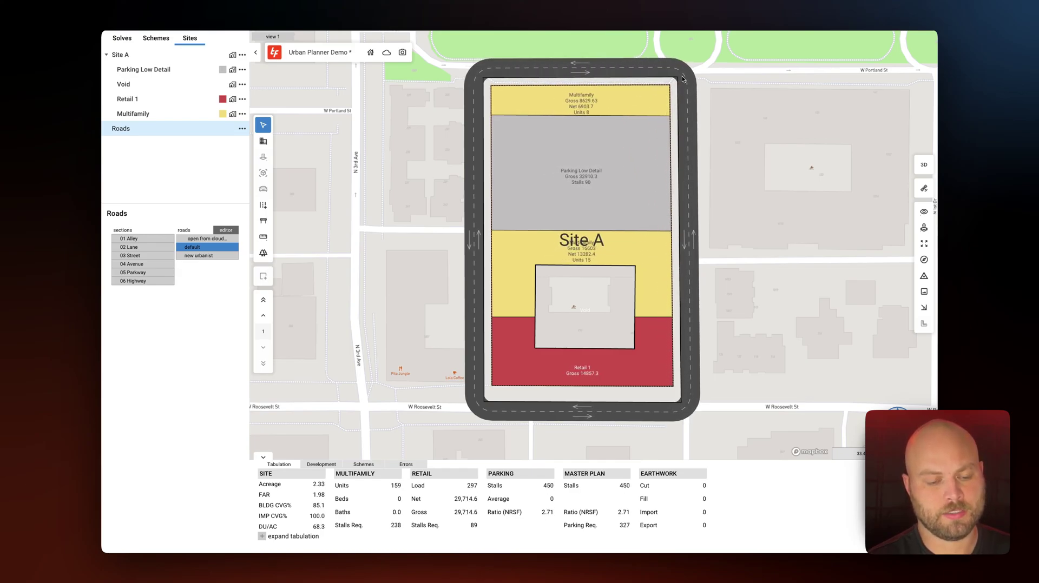
Step: Switch the east road to a multi-lane type, revert it to two lanes, and select Site A
right_click(693, 158)
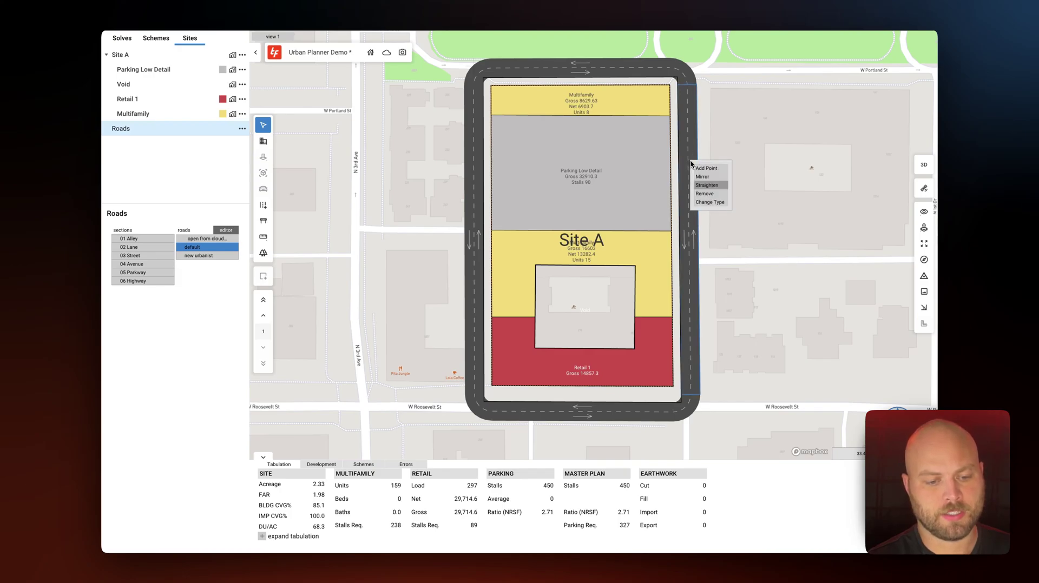
click(718, 202)
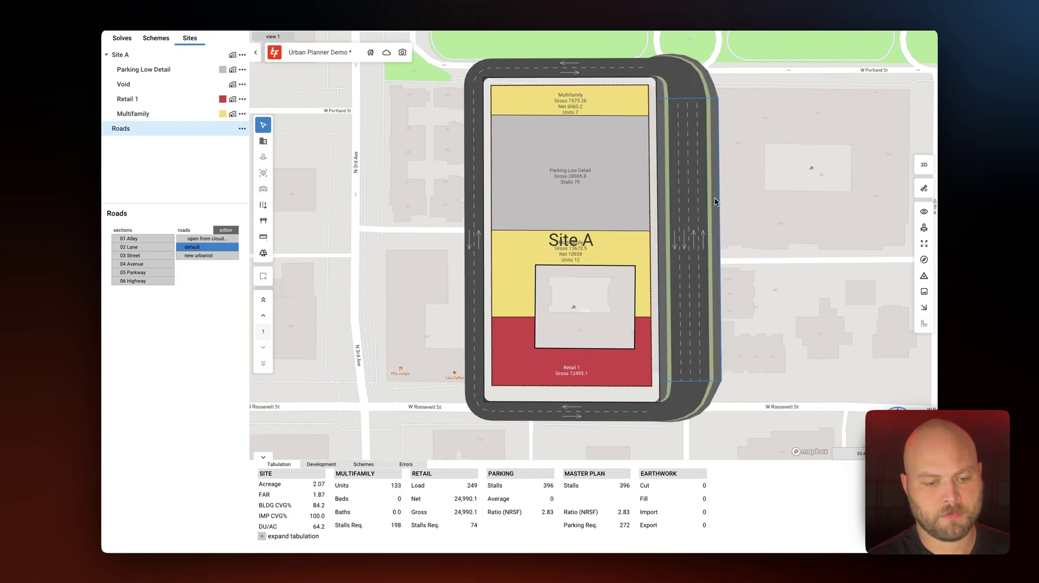
right_click(703, 206)
click(727, 220)
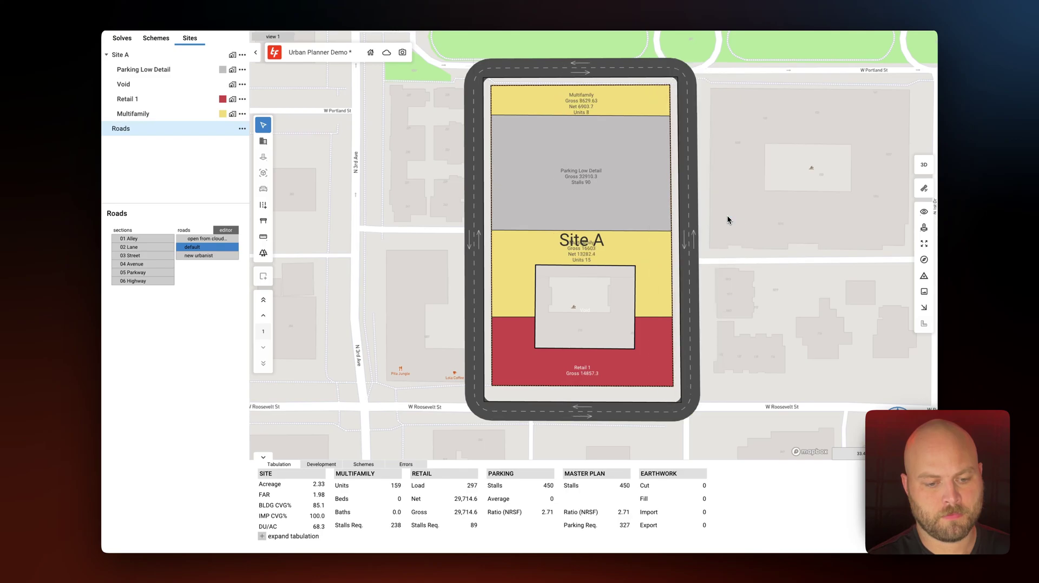
click(727, 216)
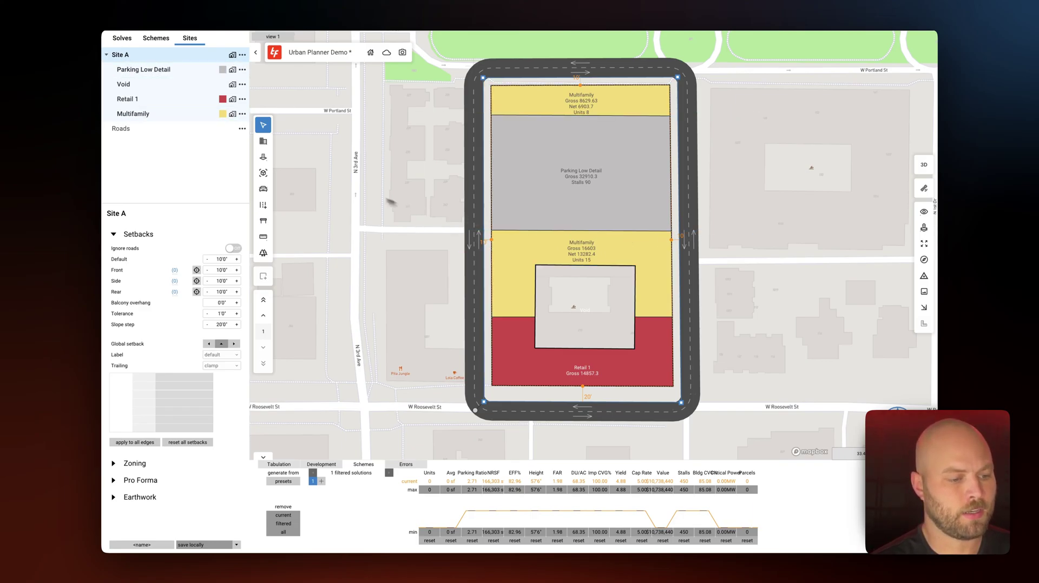
Step: Draw a new orthogonal rectangular block outline west of the existing block
click(264, 173)
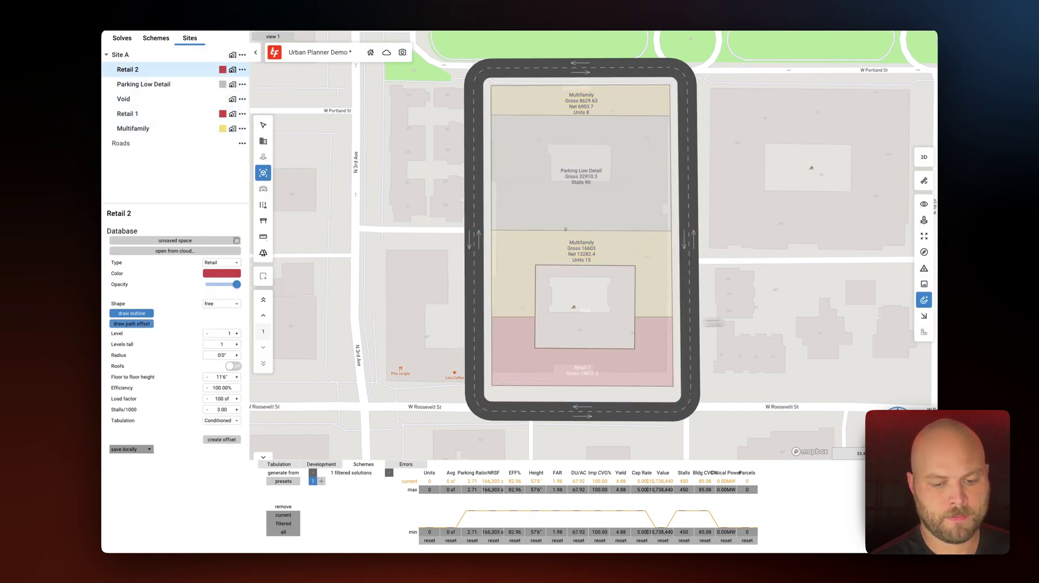
click(922, 318)
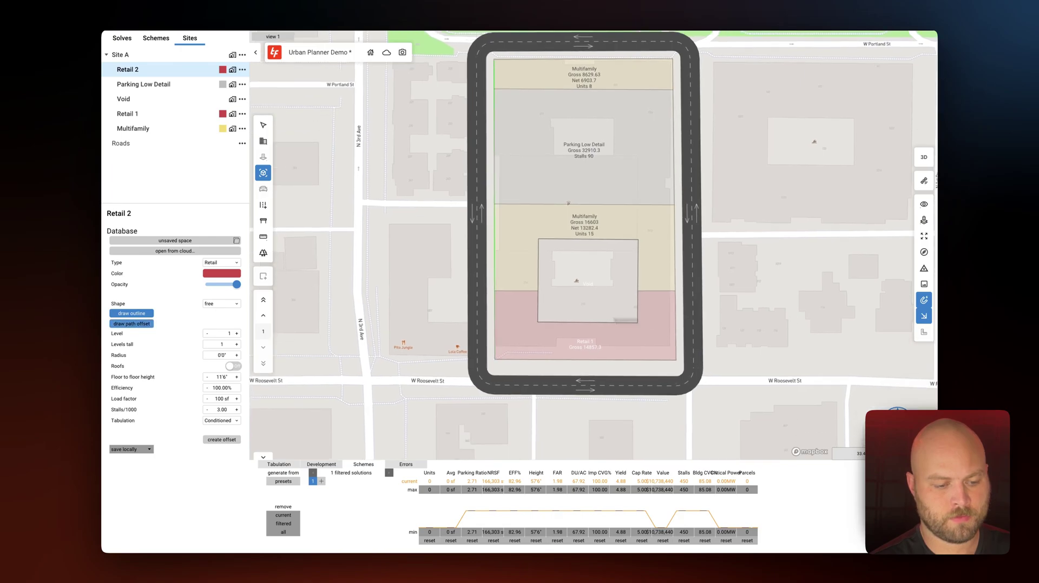
click(446, 303)
click(445, 428)
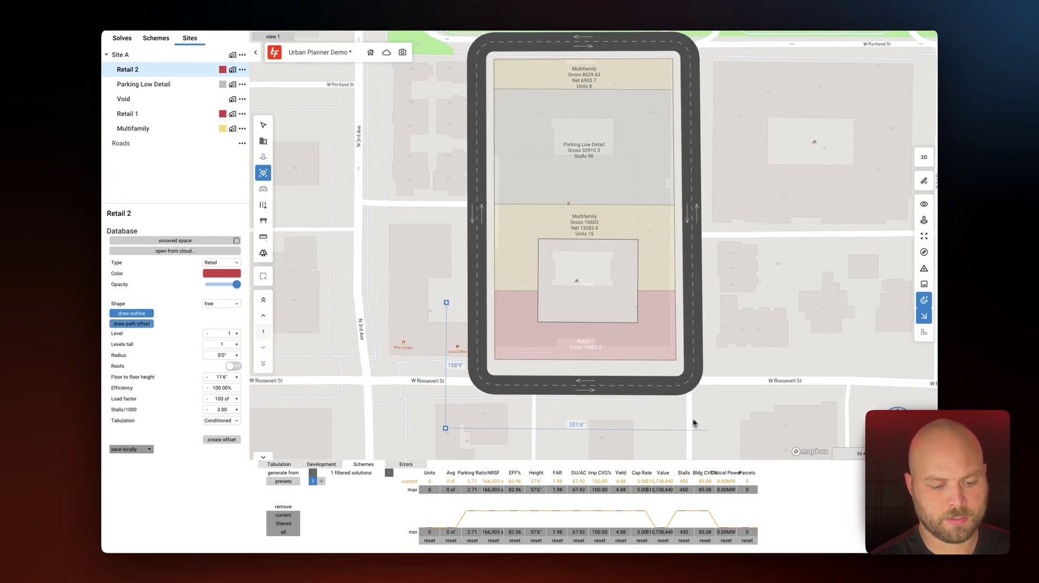
click(719, 430)
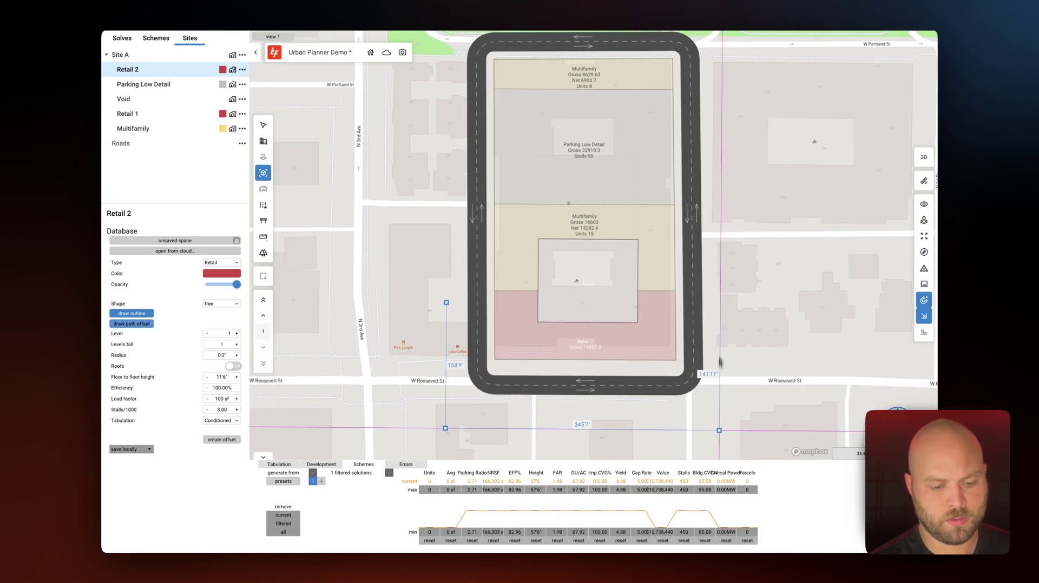
click(720, 305)
click(447, 303)
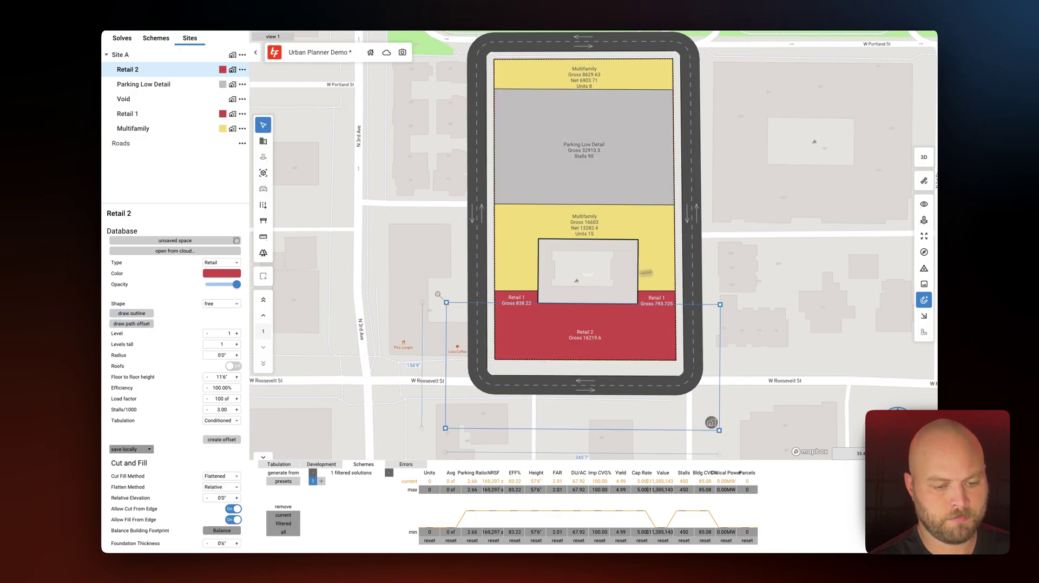
Step: Make the new block a Void starting at level 4 and three levels tall
click(223, 263)
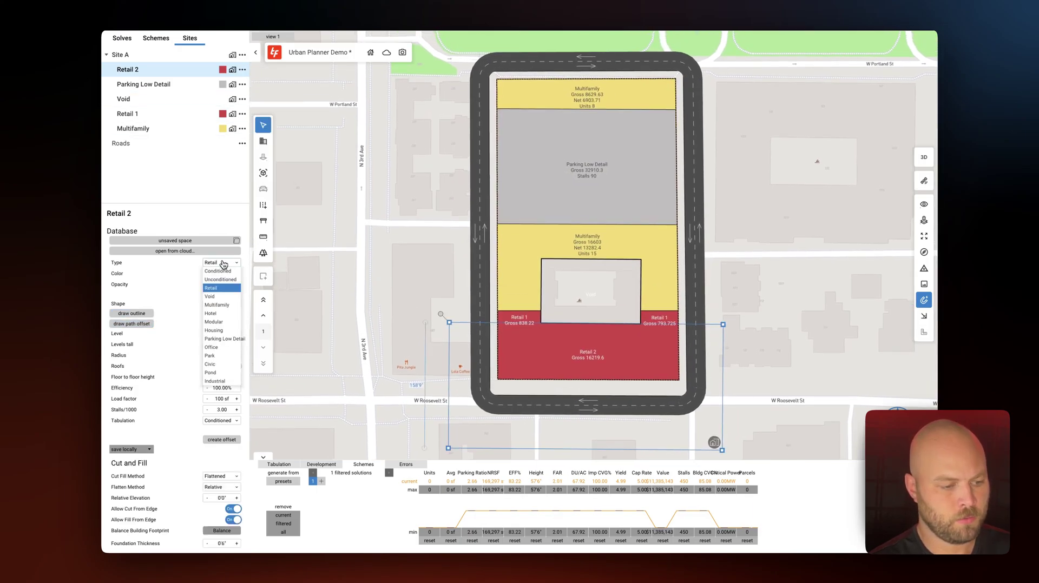
click(211, 297)
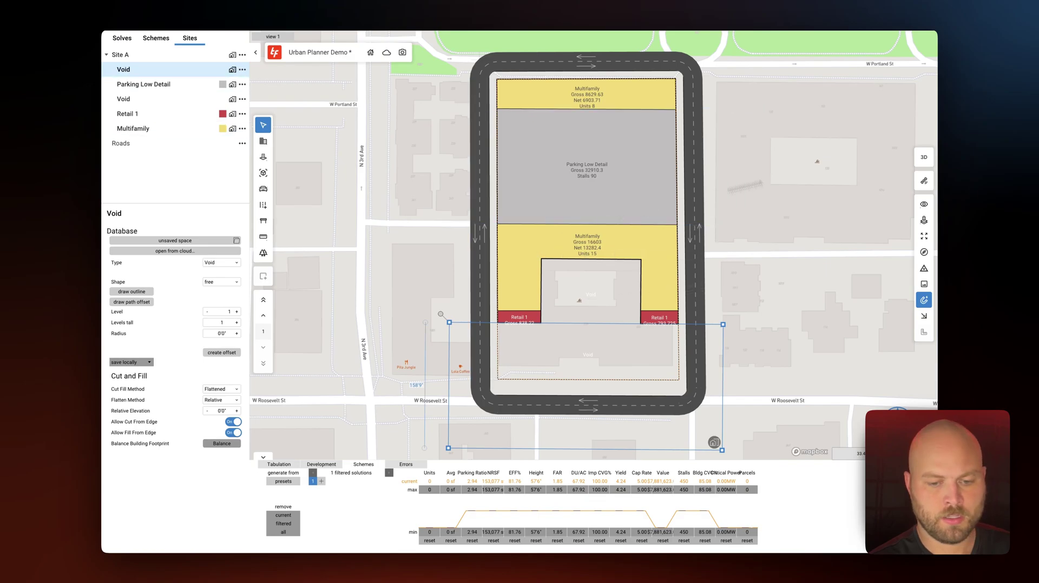
click(925, 157)
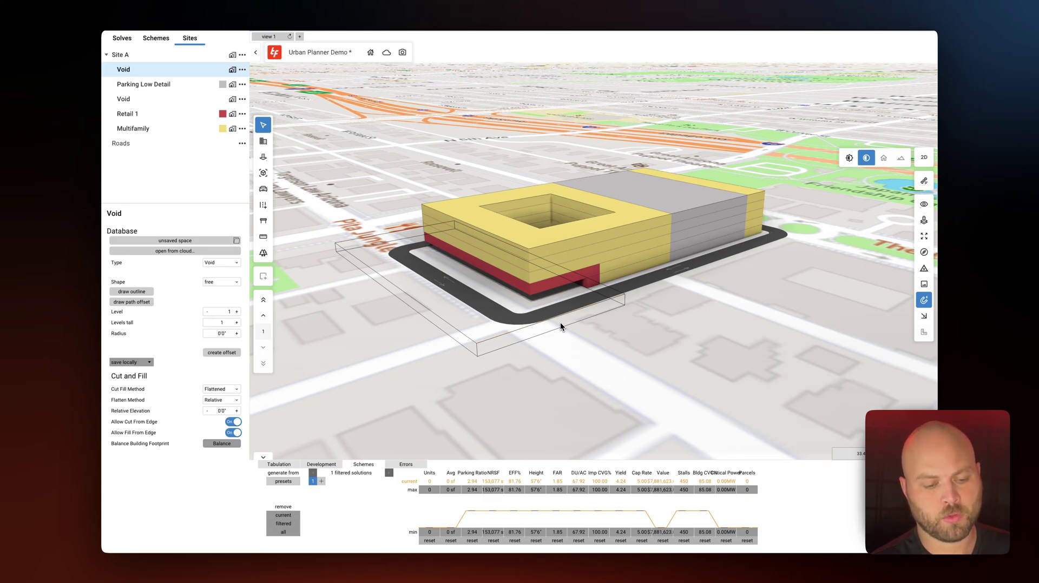
drag(560, 323, 557, 293)
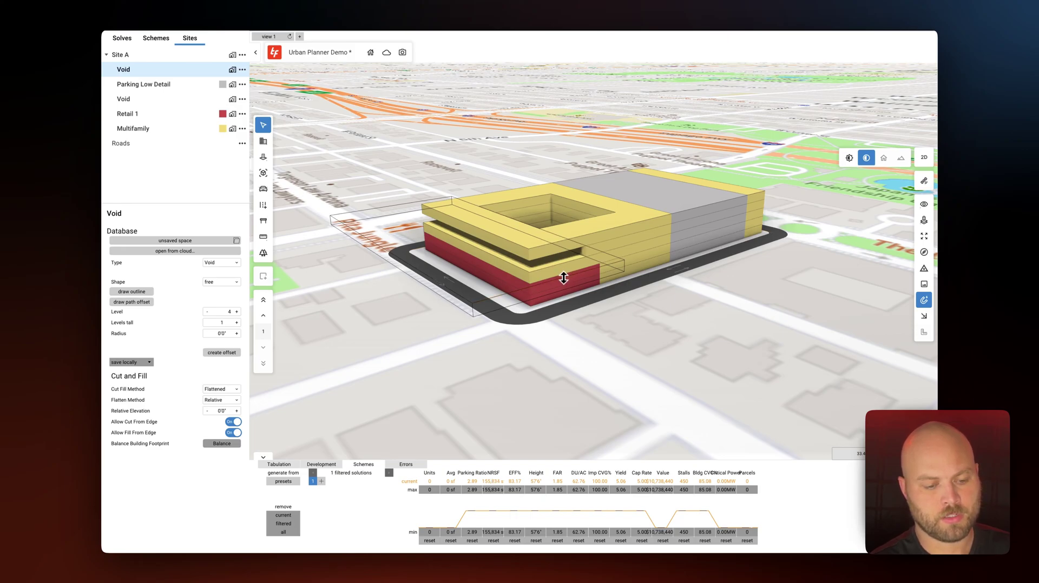
drag(563, 278, 564, 252)
mouse_move(687, 317)
right_down()
mouse_move(720, 322)
mouse_move(702, 322)
right_up()
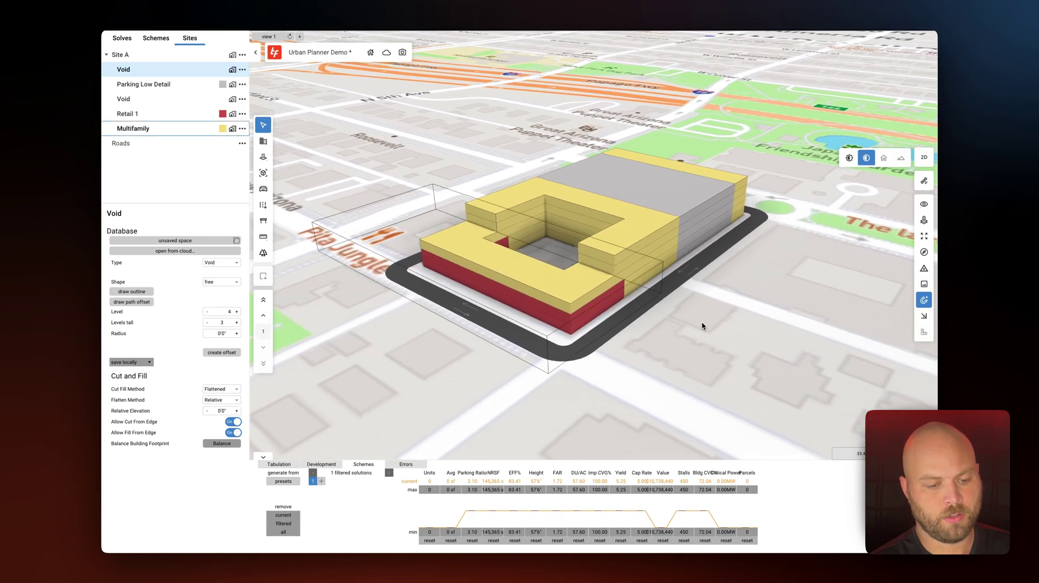
drag(552, 297, 655, 314)
Step: Add a second scheme and reshape its parking structure into a central strip
click(925, 160)
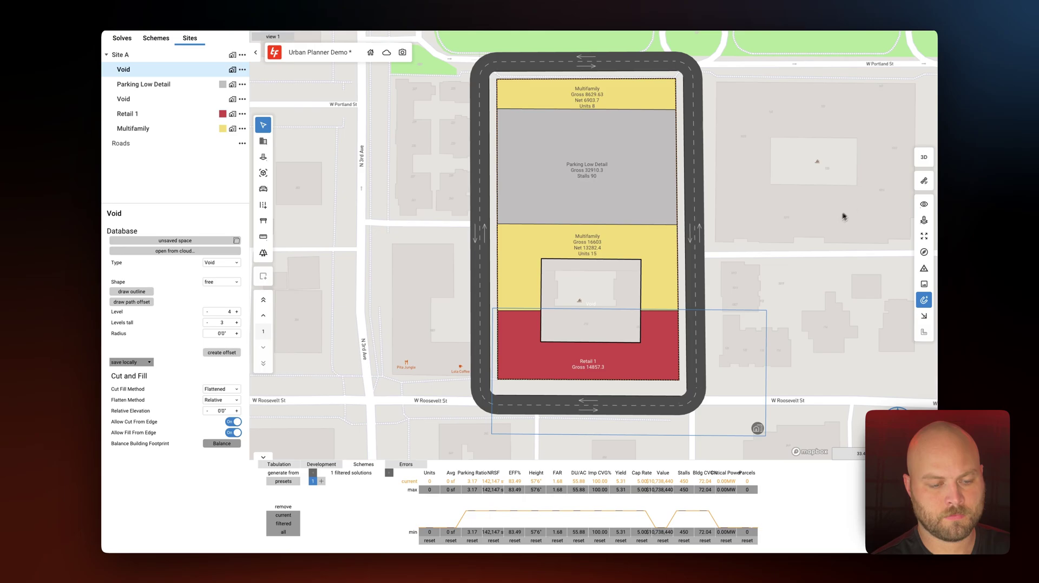
click(819, 213)
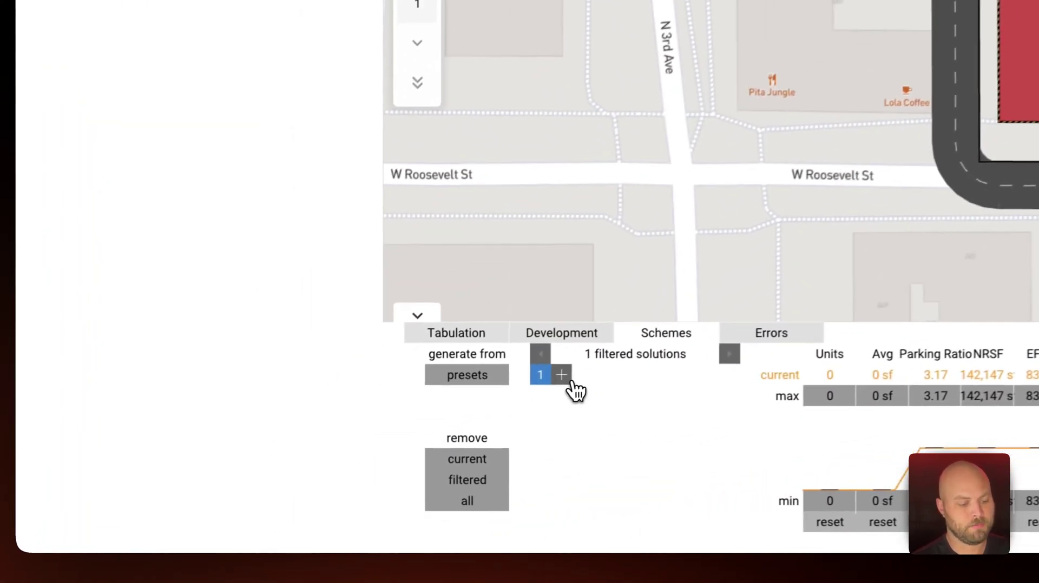
click(566, 379)
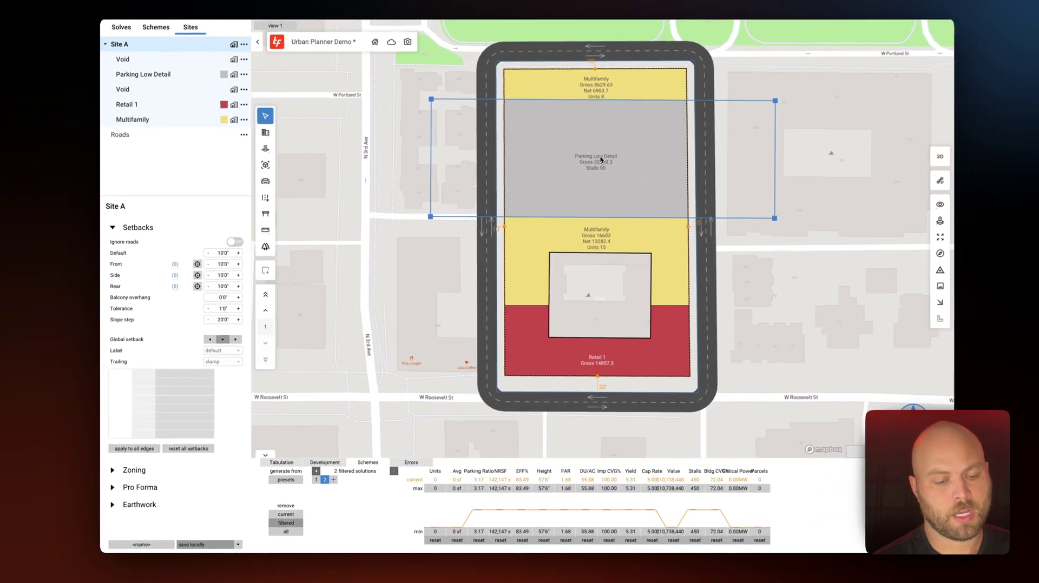
click(601, 160)
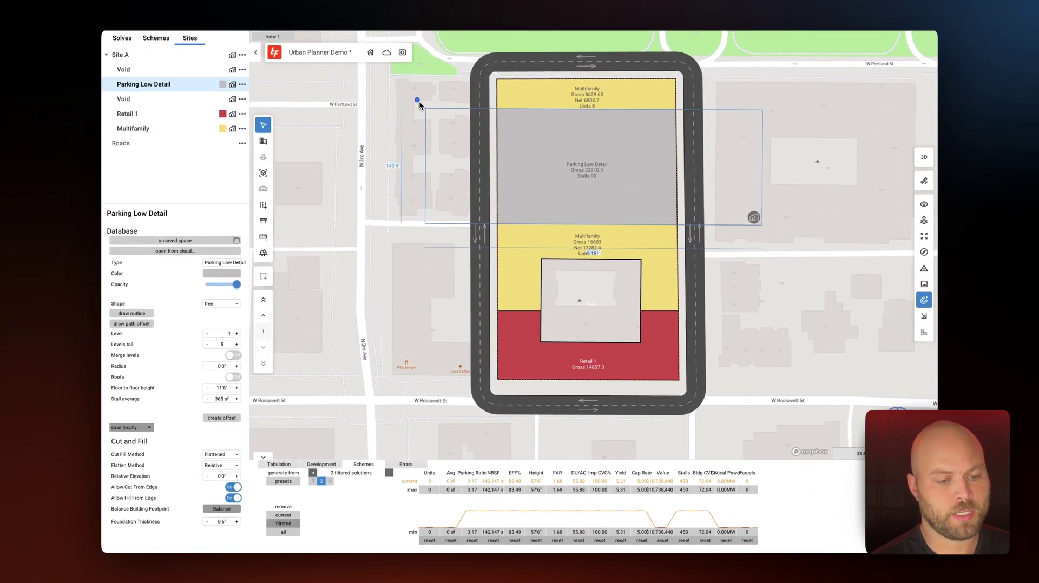
drag(420, 104, 558, 273)
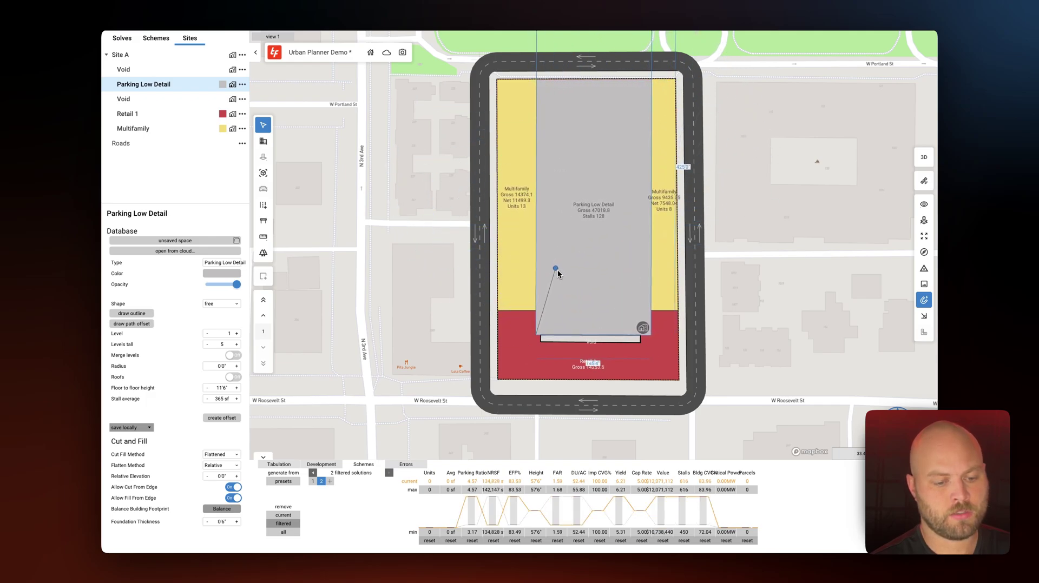
Step: Add a void box, move it to the site's left edge, and extend the parking downward
right_click(557, 273)
click(595, 338)
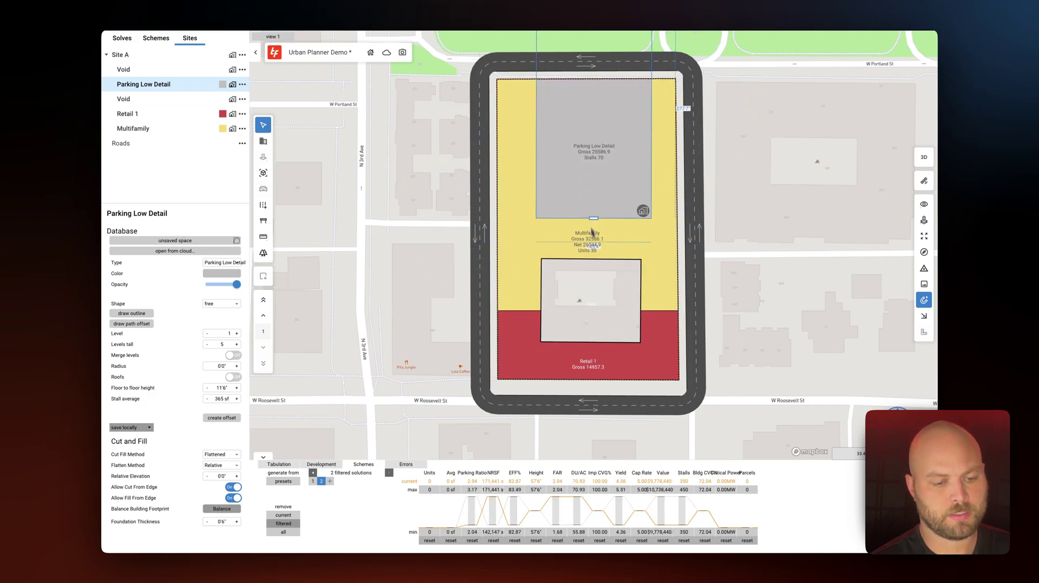
drag(591, 228, 622, 219)
click(618, 303)
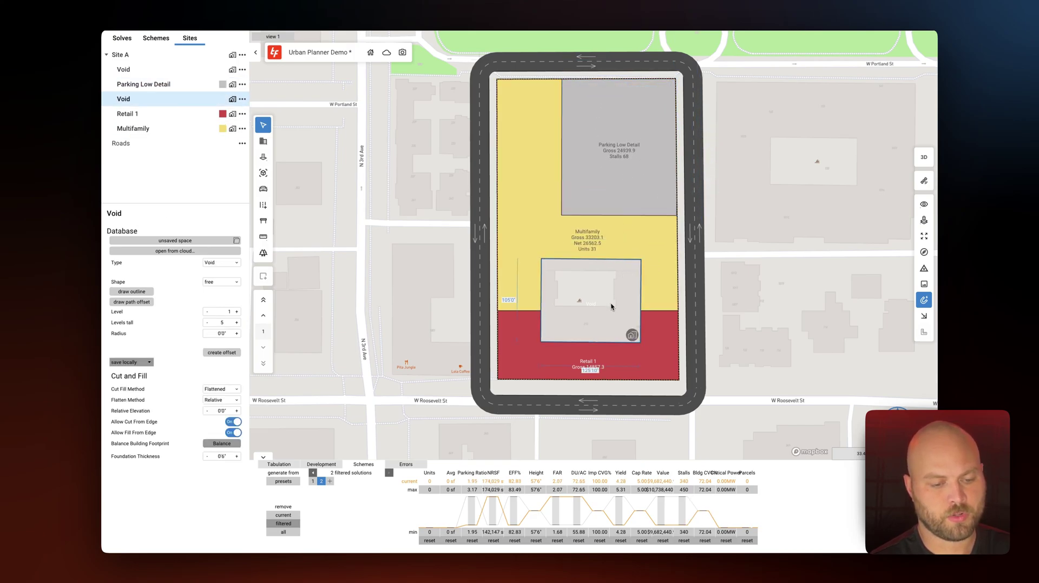
drag(611, 307, 502, 172)
click(603, 165)
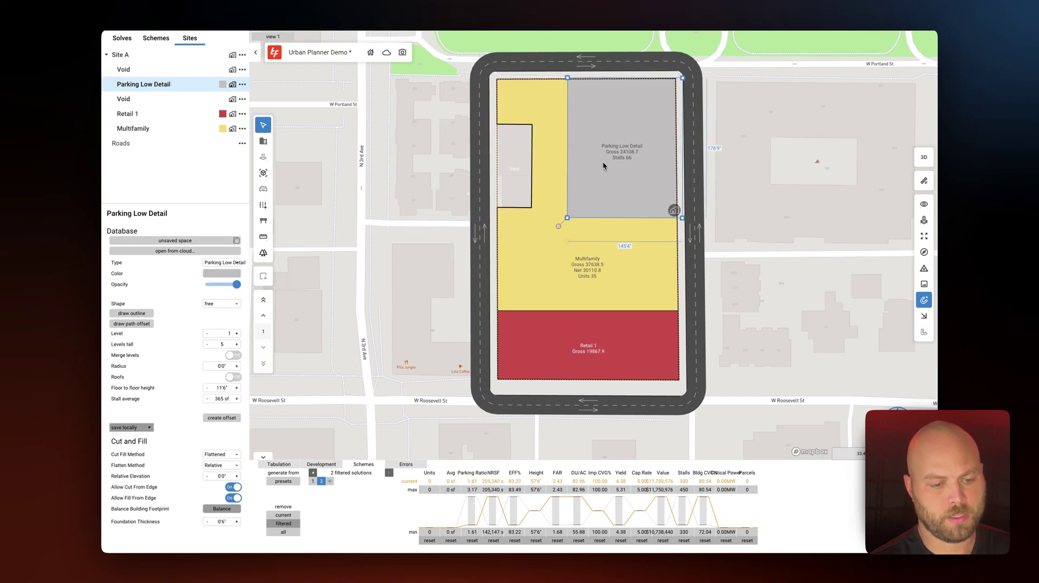
drag(625, 220, 627, 254)
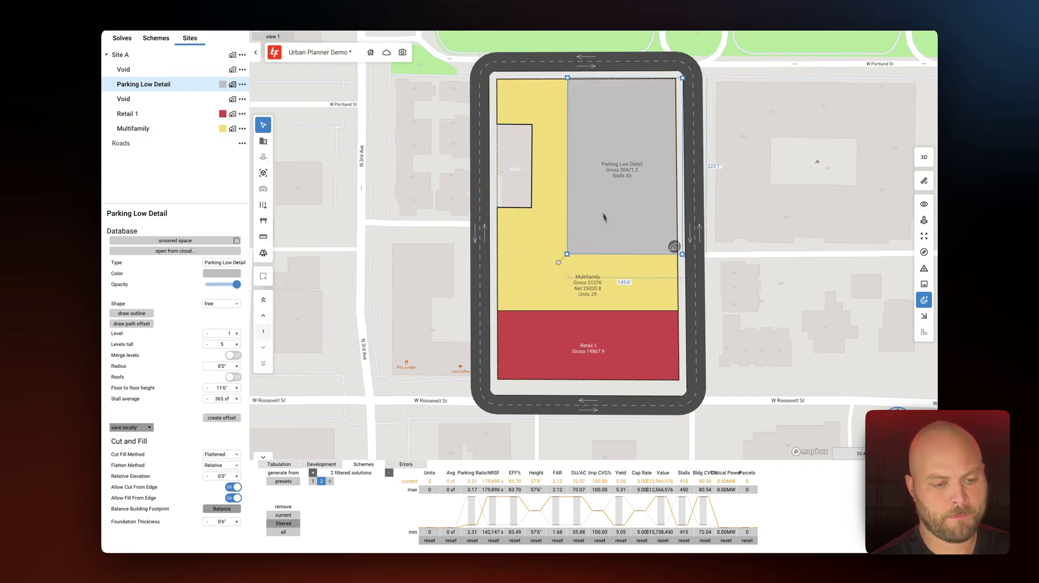
Step: Duplicate the void twice, shorten the lower-right copy, and view the scheme in 3D
click(514, 163)
drag(515, 162, 634, 288)
right_click(520, 163)
click(525, 165)
right_click(519, 296)
click(524, 300)
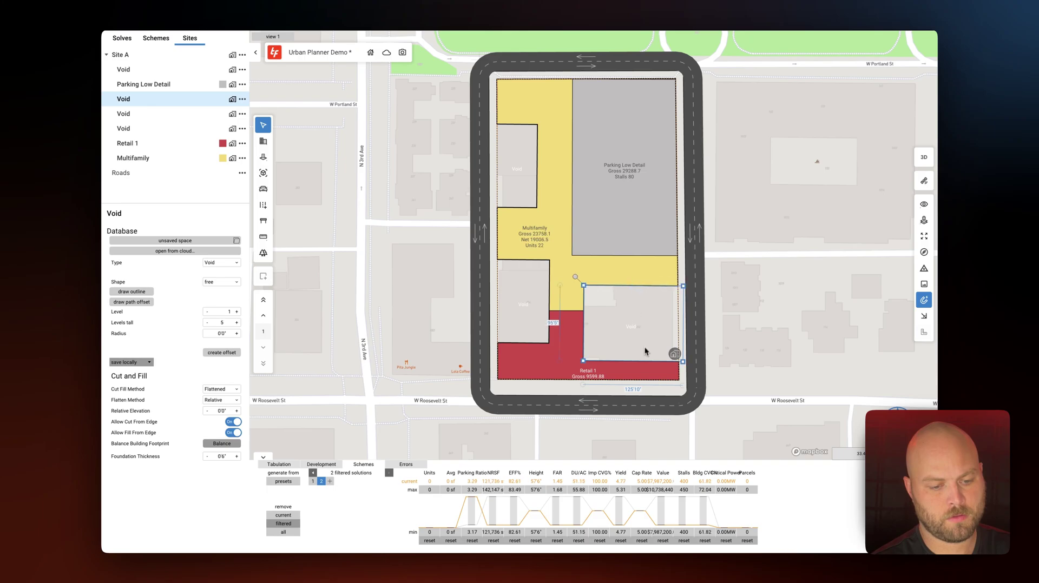
drag(635, 365, 637, 345)
click(641, 327)
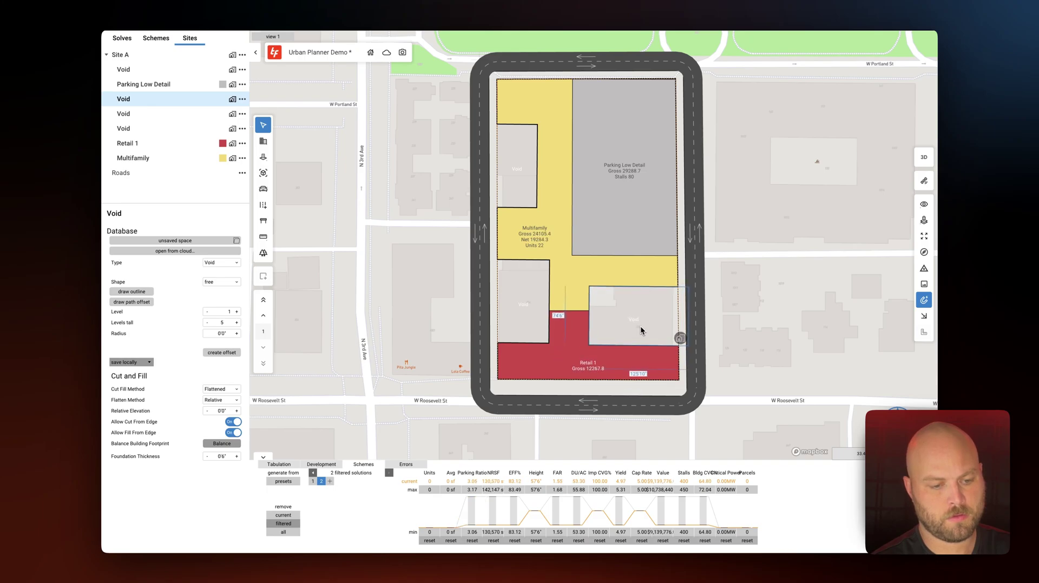
click(924, 158)
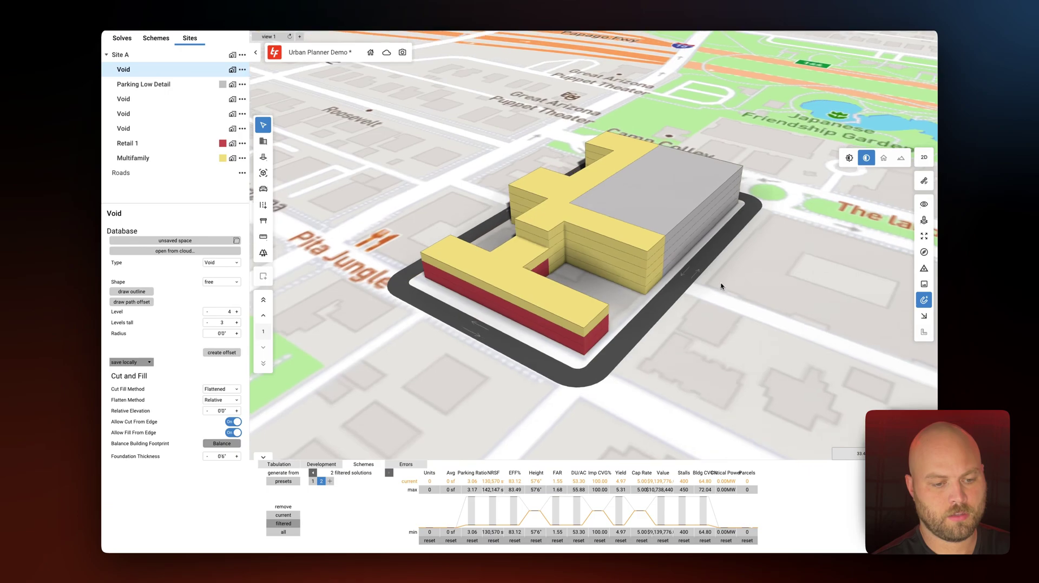
Step: Show the Development pro forma: $9,213,220 total costs, 4.96% yield on cost, $9,139,776 value
right_drag(722, 285, 799, 286)
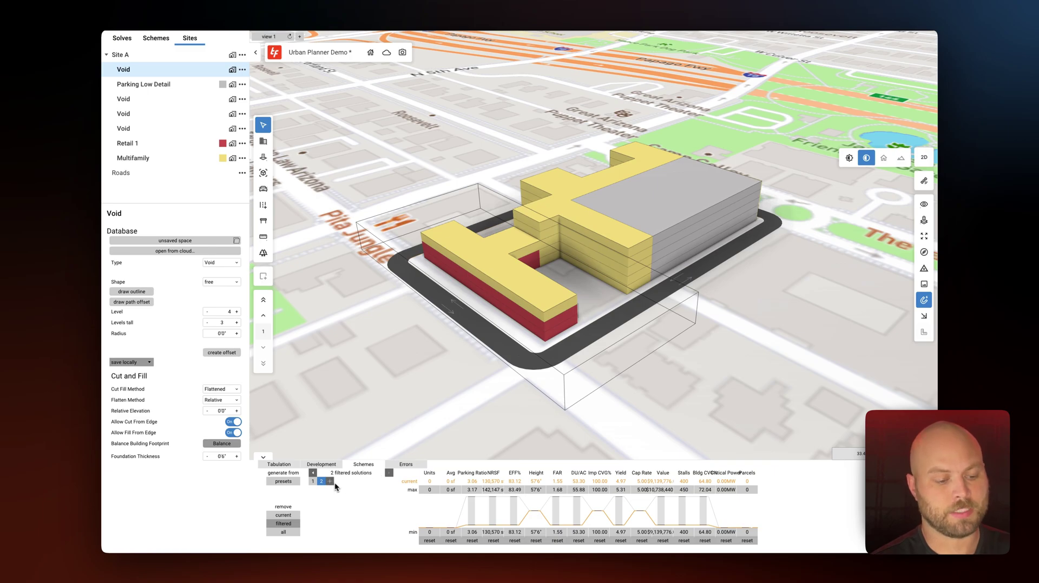
click(279, 466)
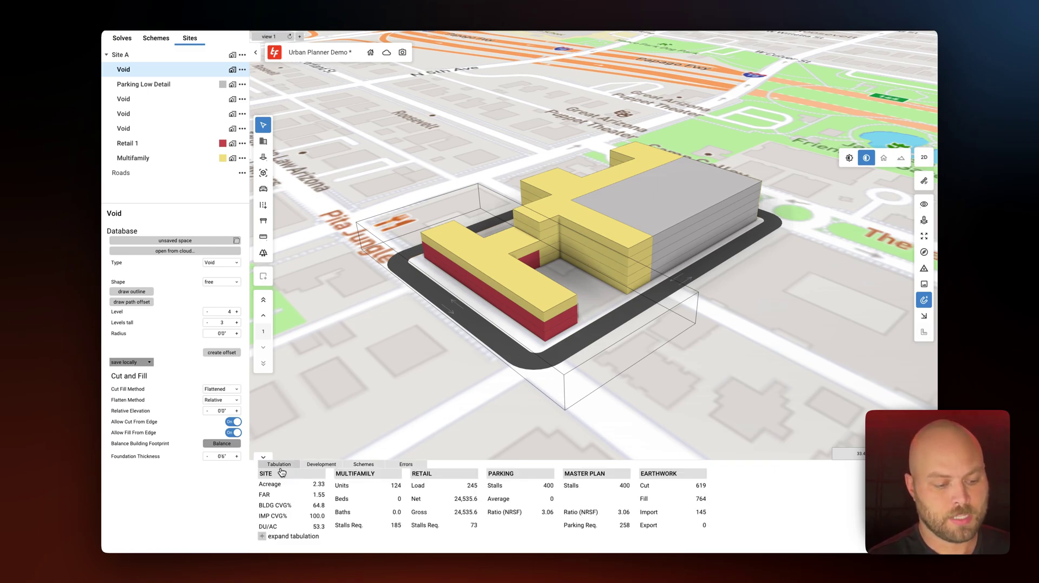
click(324, 466)
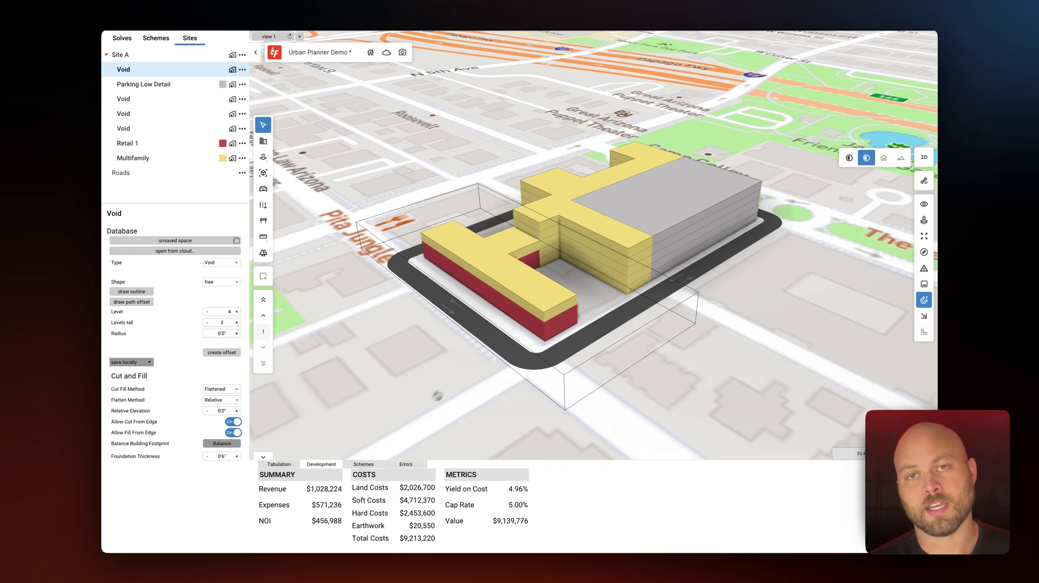
click(771, 281)
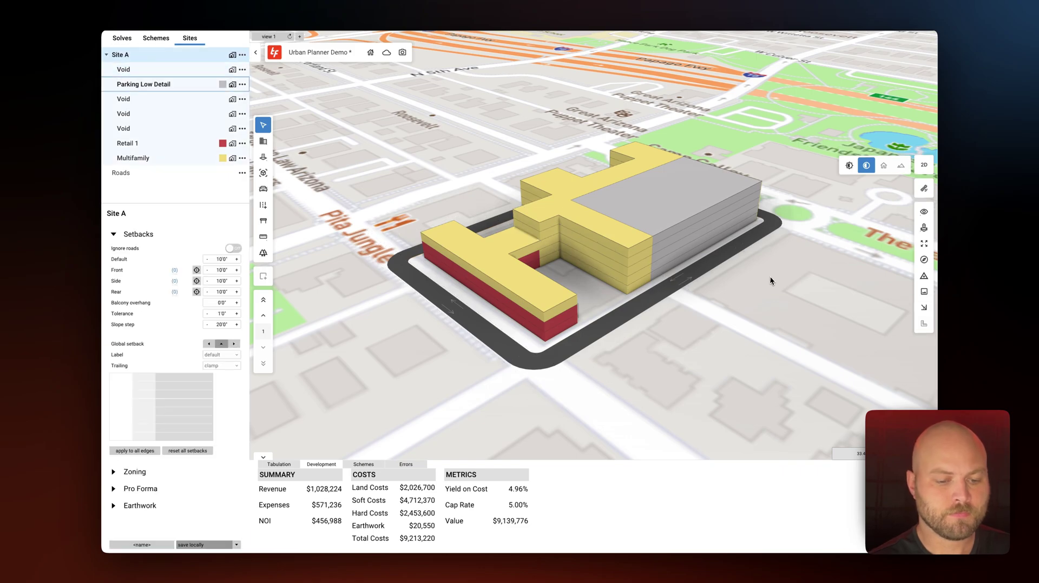
mouse_move(734, 290)
right_down()
mouse_move(881, 290)
mouse_move(725, 298)
right_up()
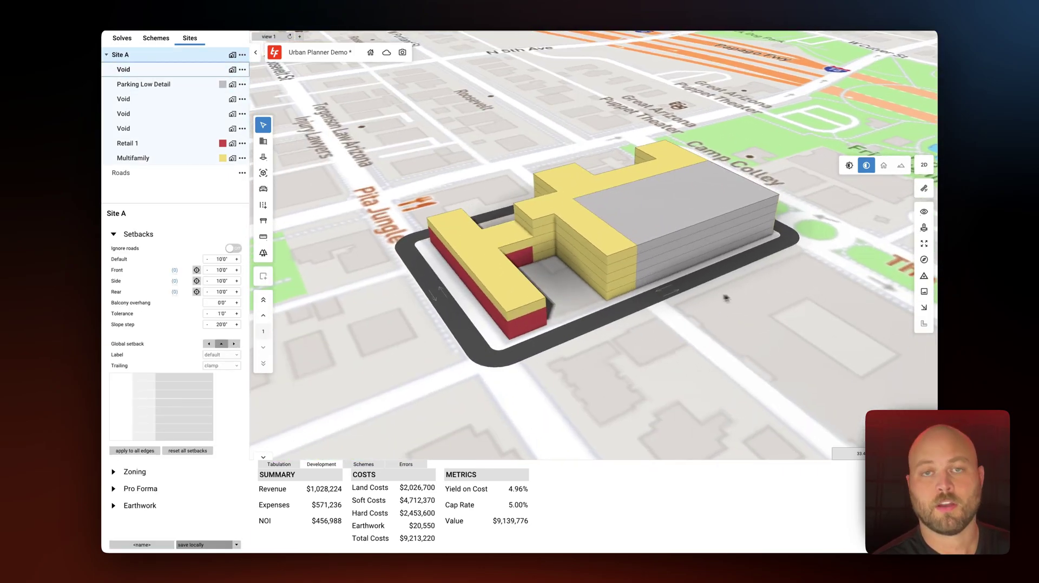